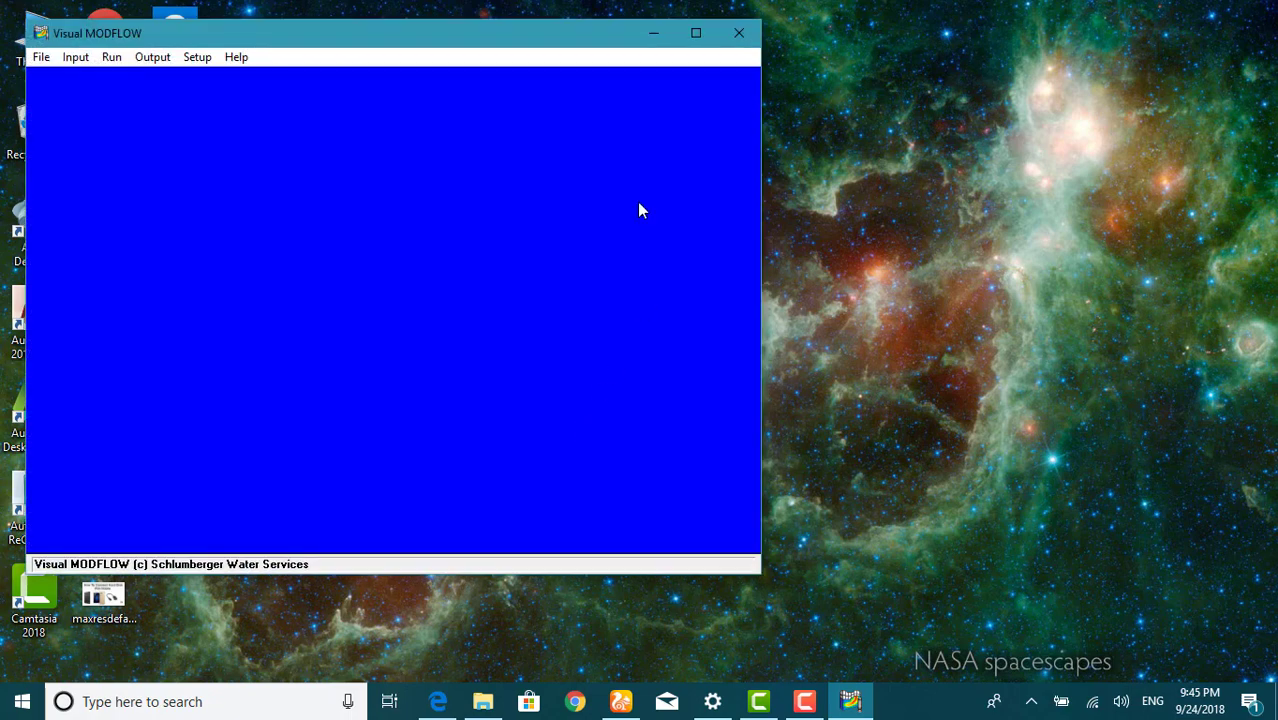
- Maximize Visual MODFLOW and create a new project file named p1
click(697, 34)
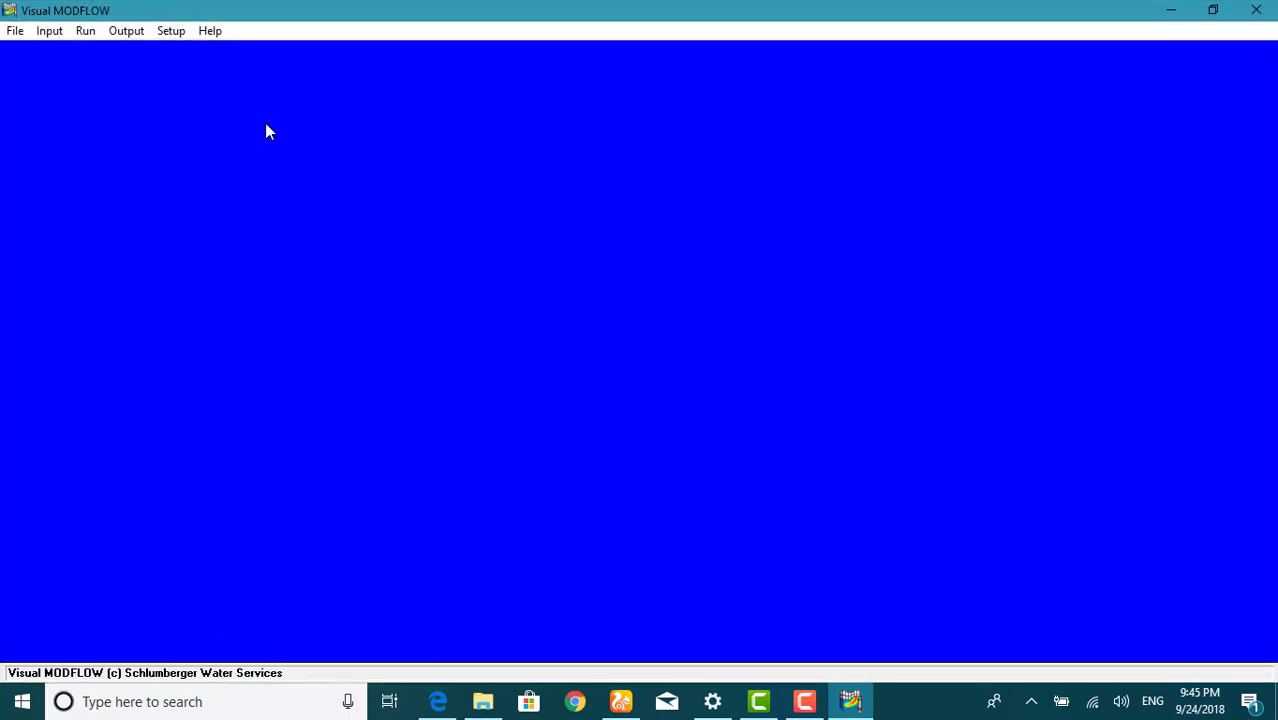
click(15, 31)
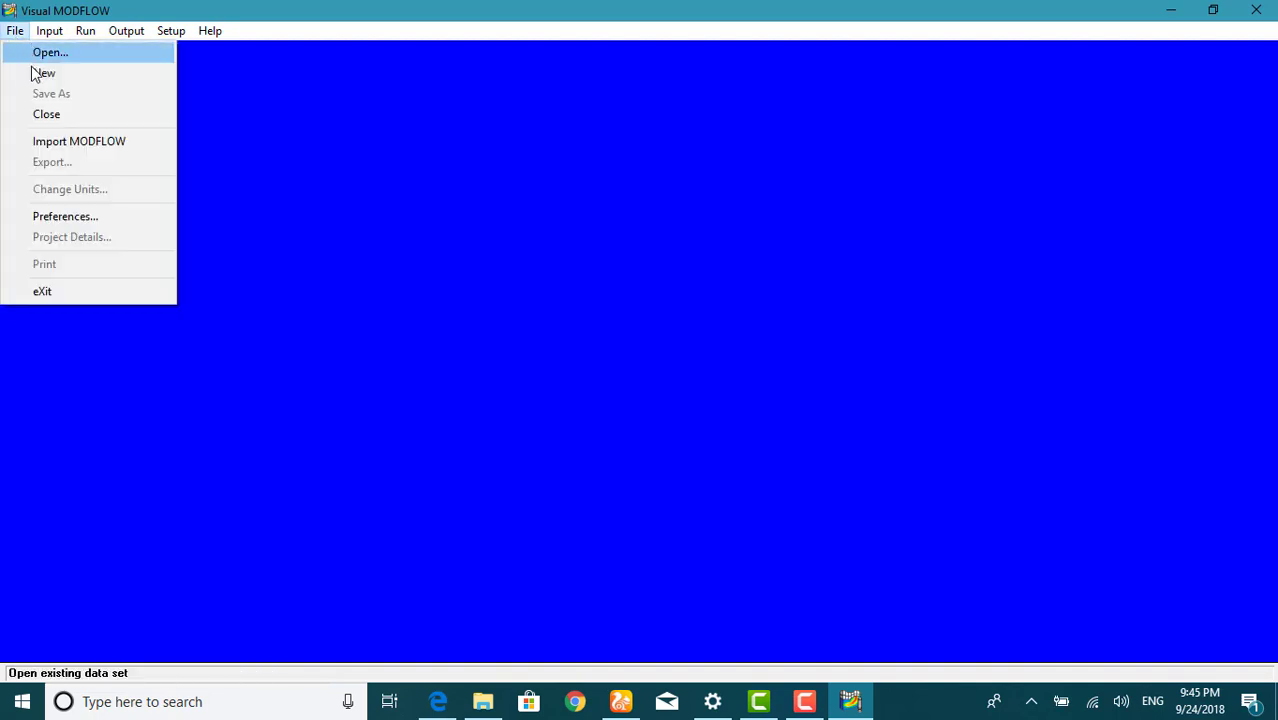
click(33, 75)
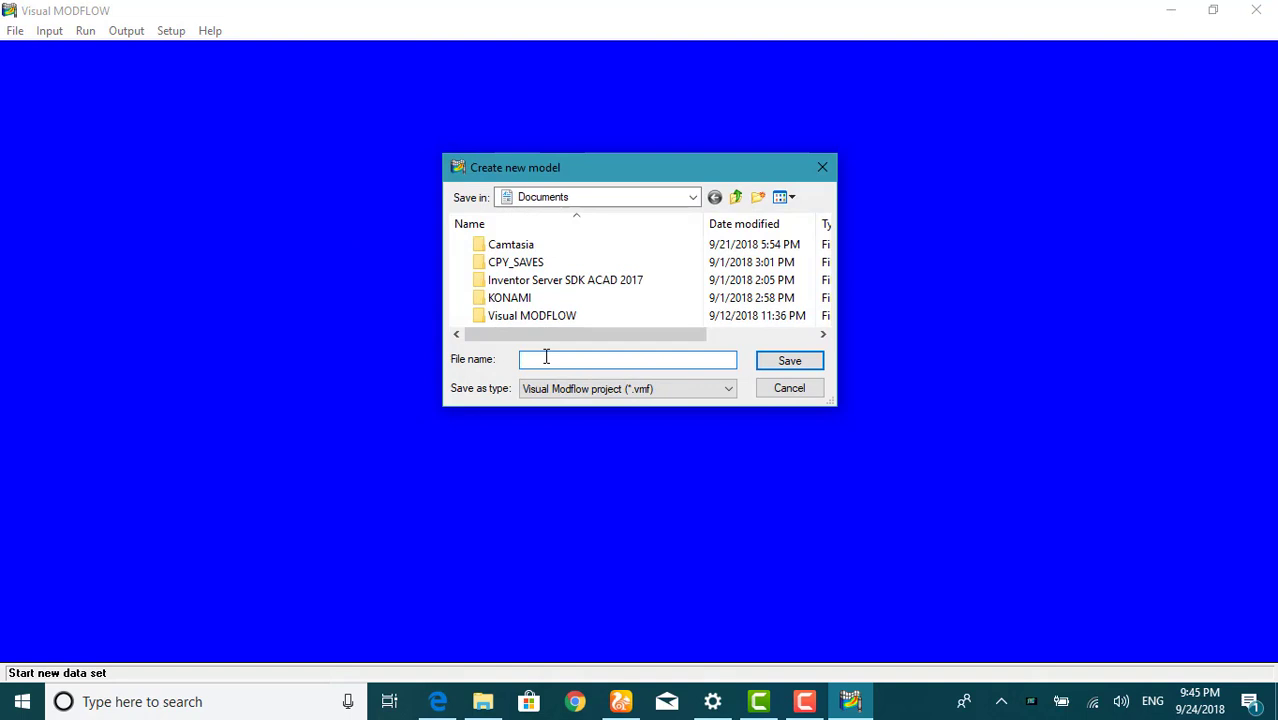
text(p1)
click(808, 364)
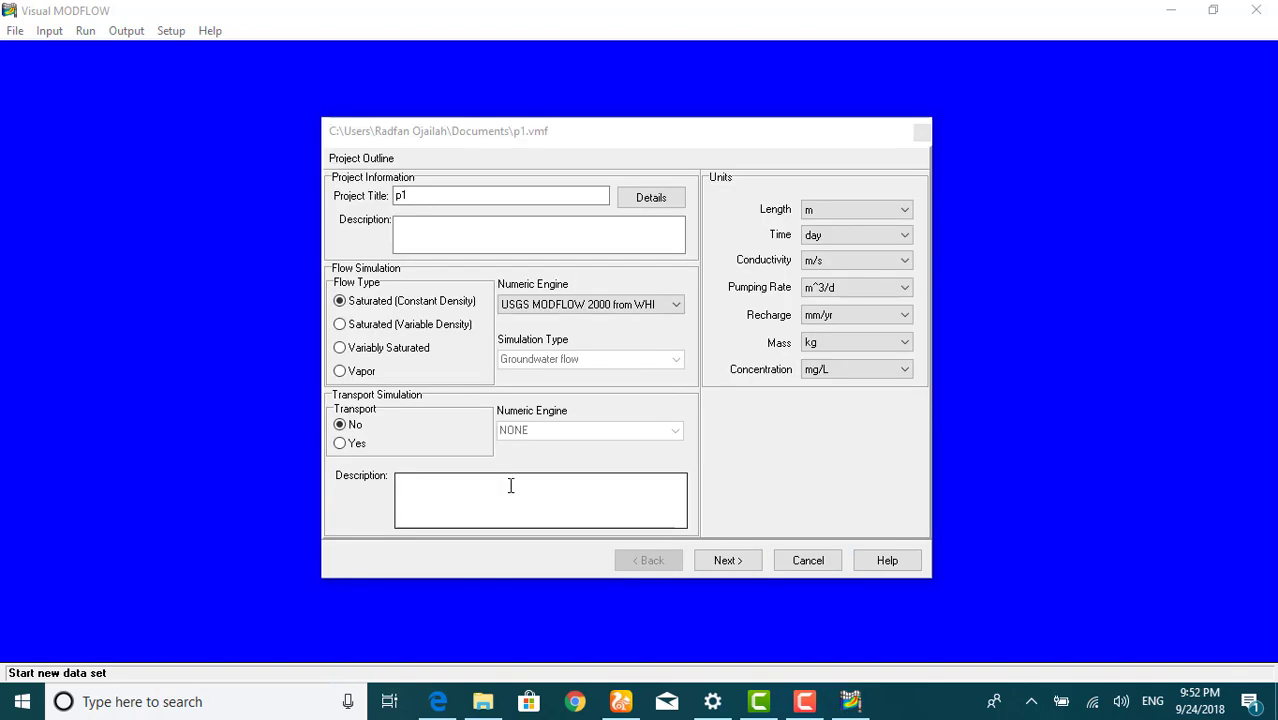
- Choose MODFLOW 2005 as the flow numeric engine
click(521, 314)
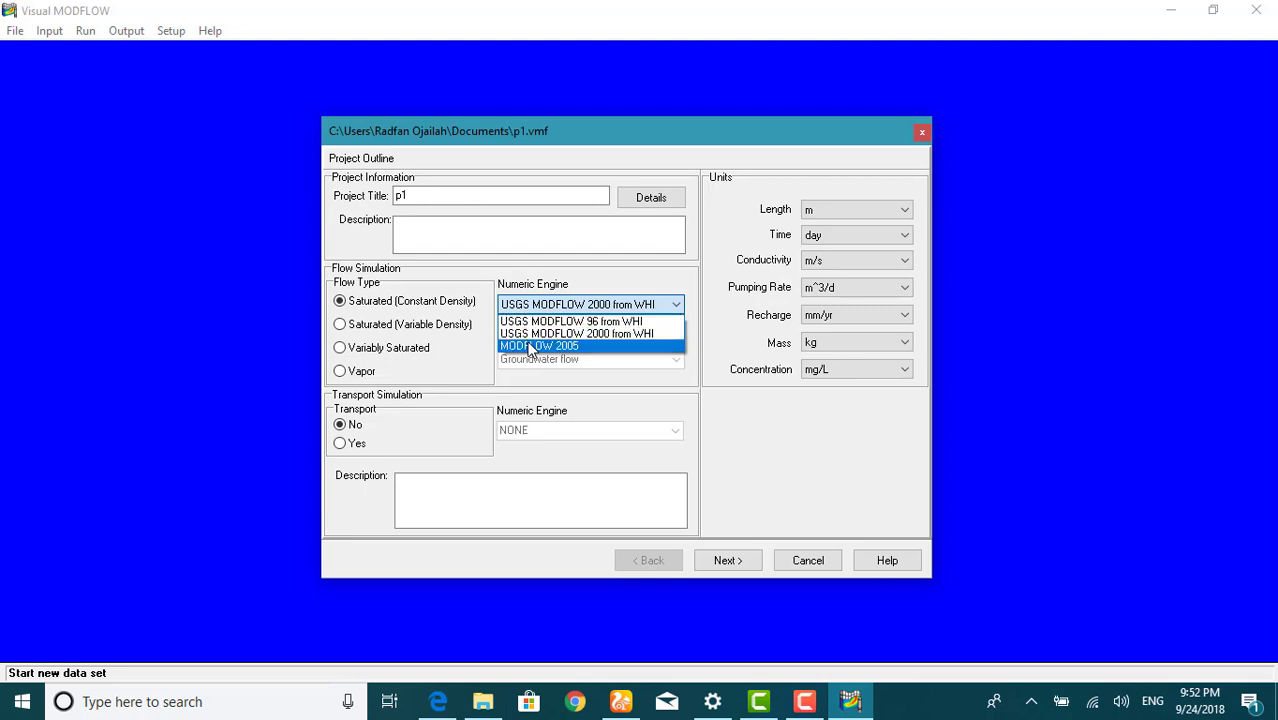
click(531, 346)
click(516, 237)
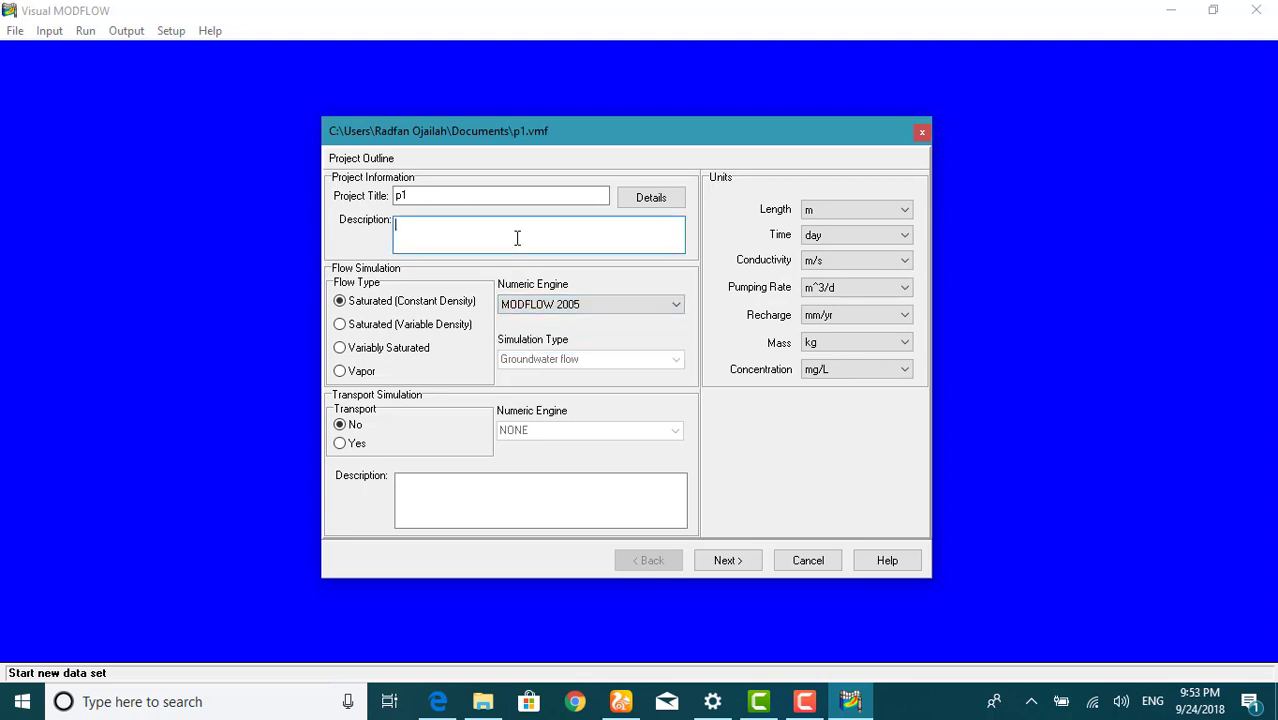
click(490, 196)
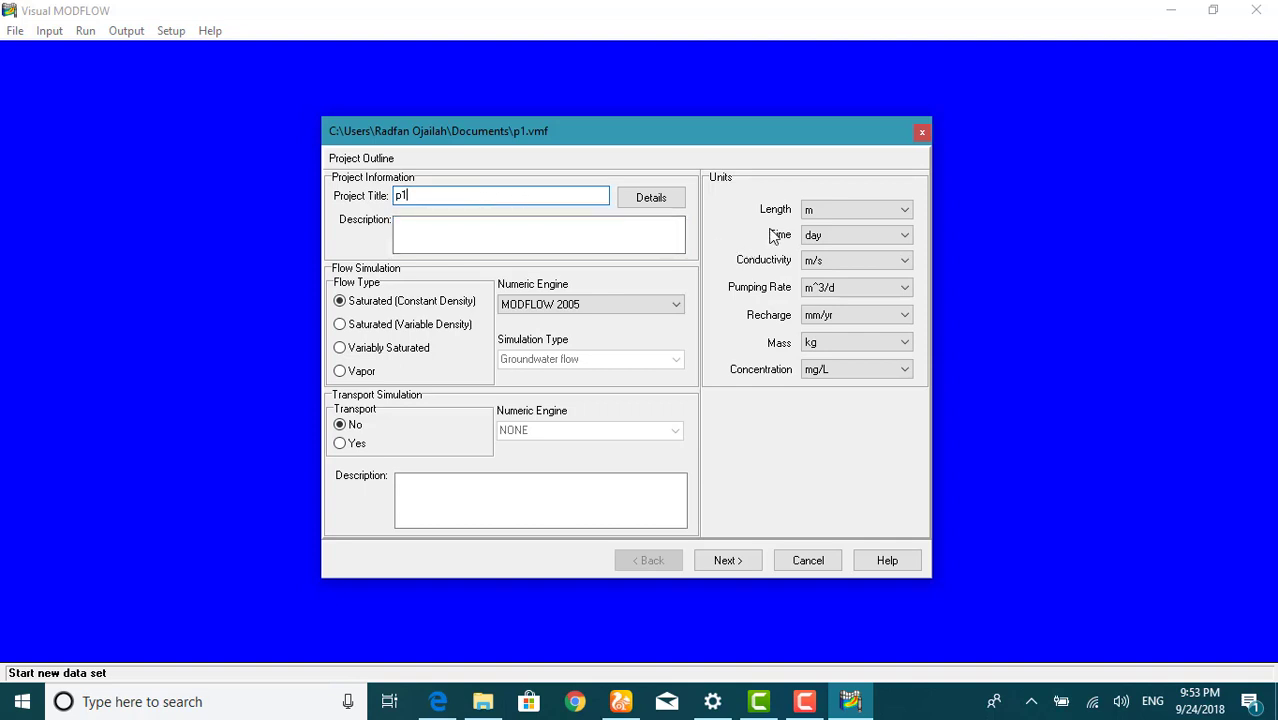
click(580, 304)
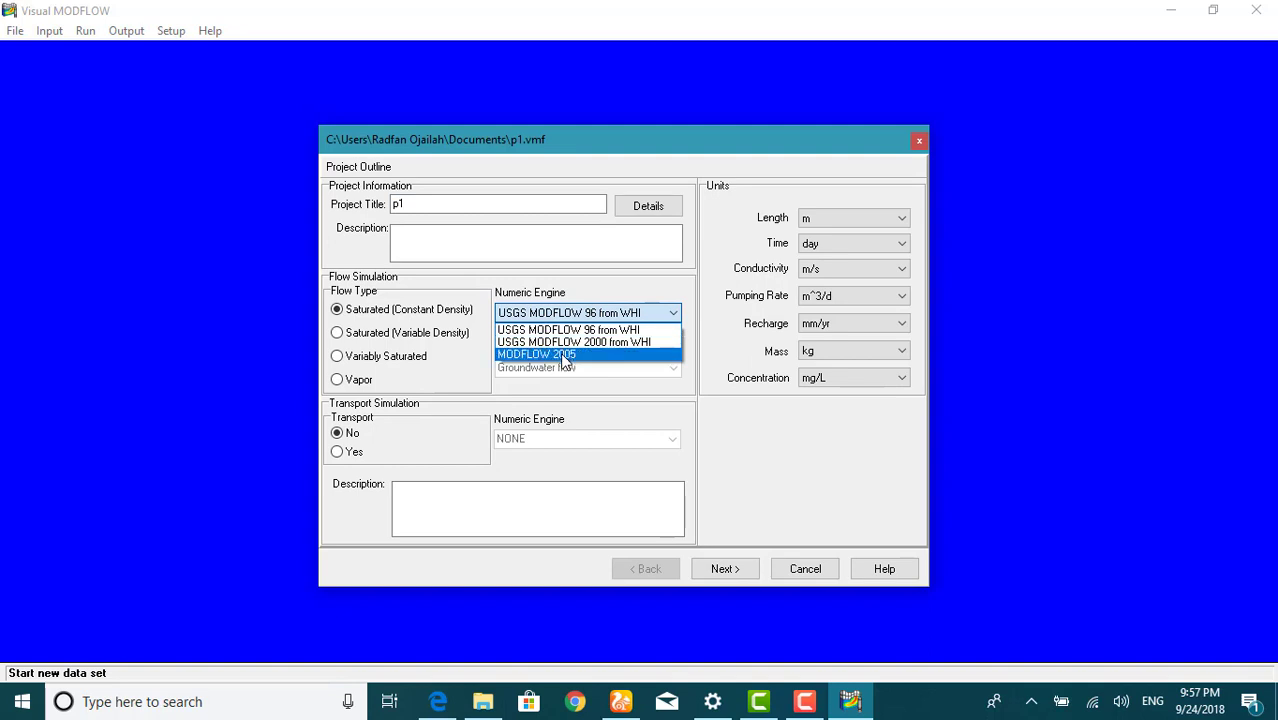
click(563, 354)
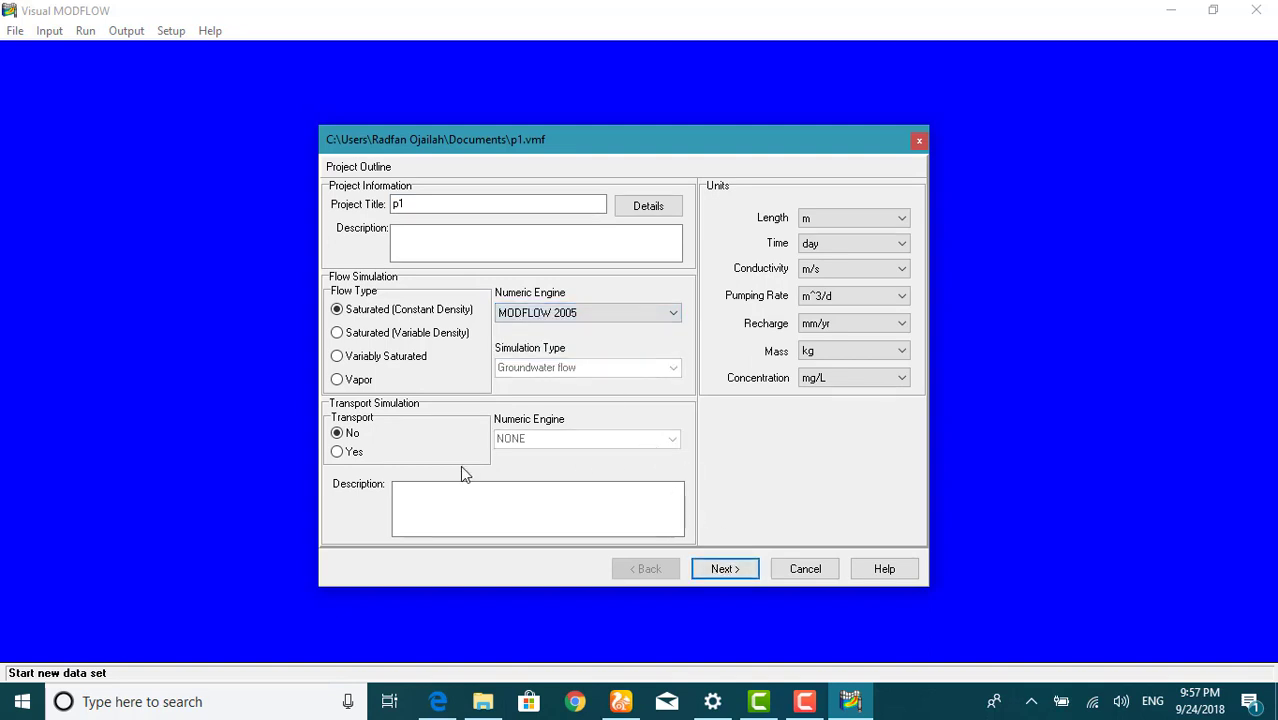
- Enable transport with the DoD MT3DMS v. 5.2 engine and continue to flow options
click(362, 458)
click(515, 442)
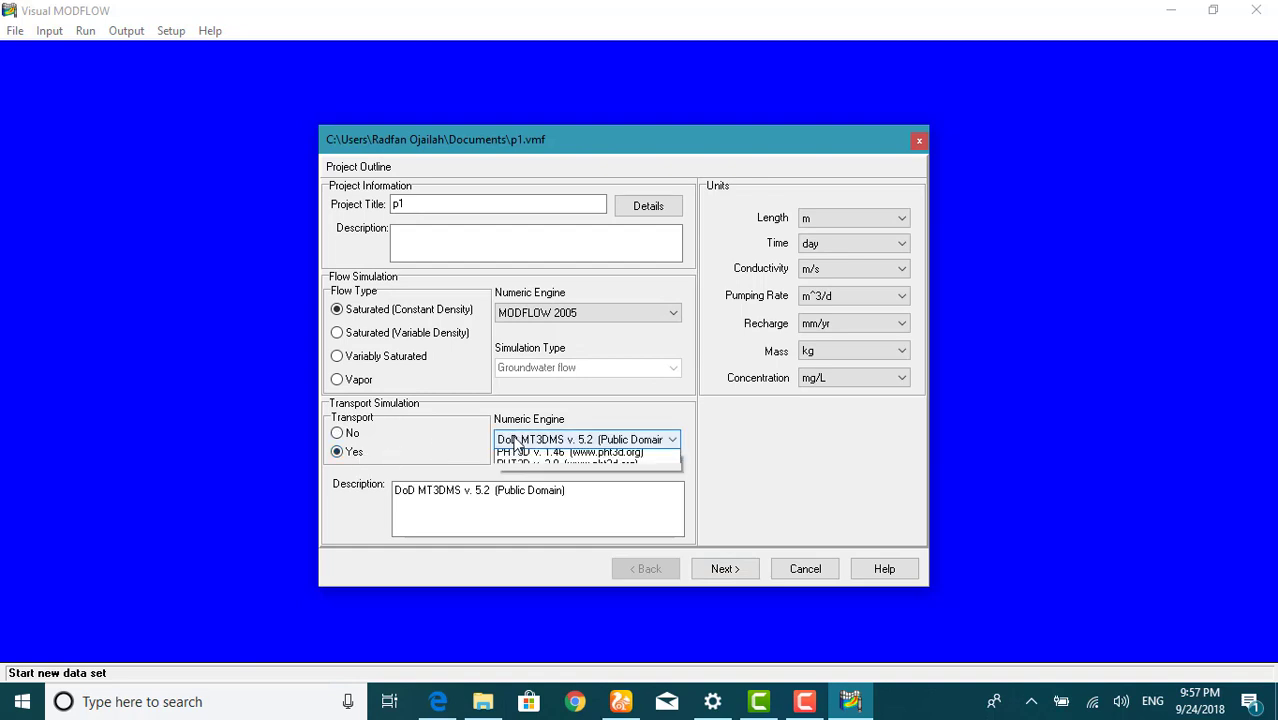
click(515, 442)
click(352, 452)
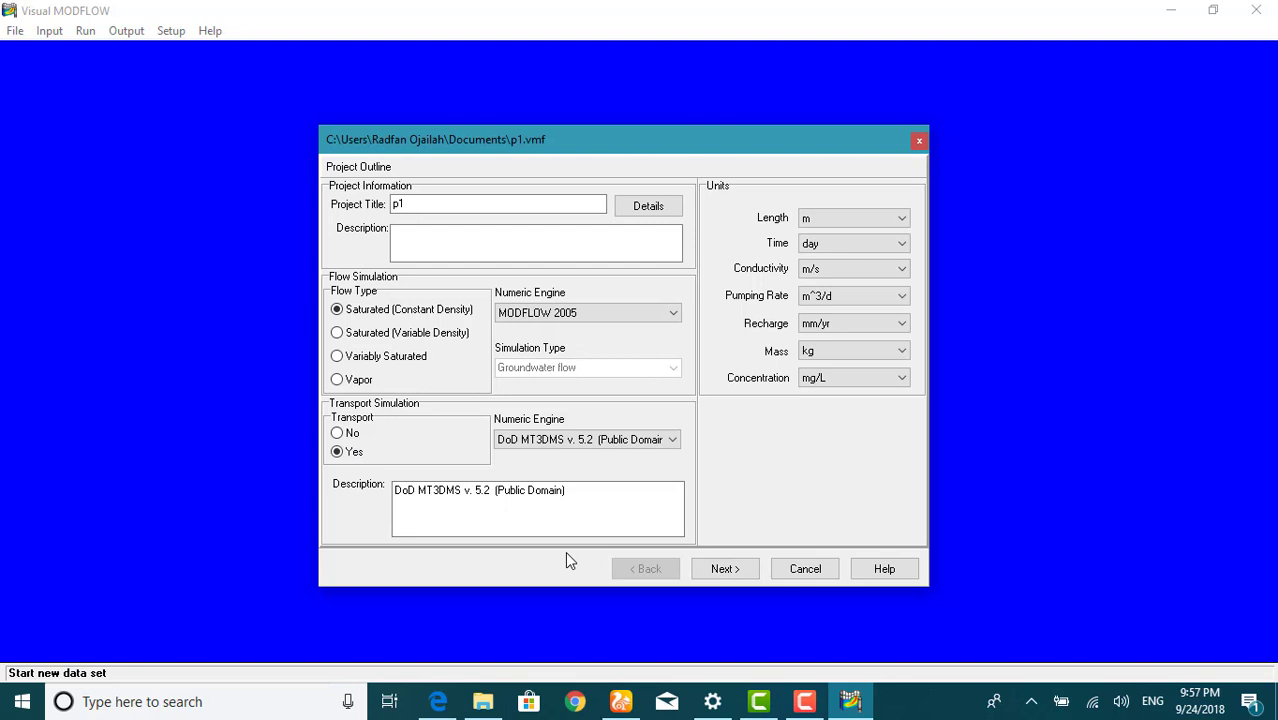
click(530, 442)
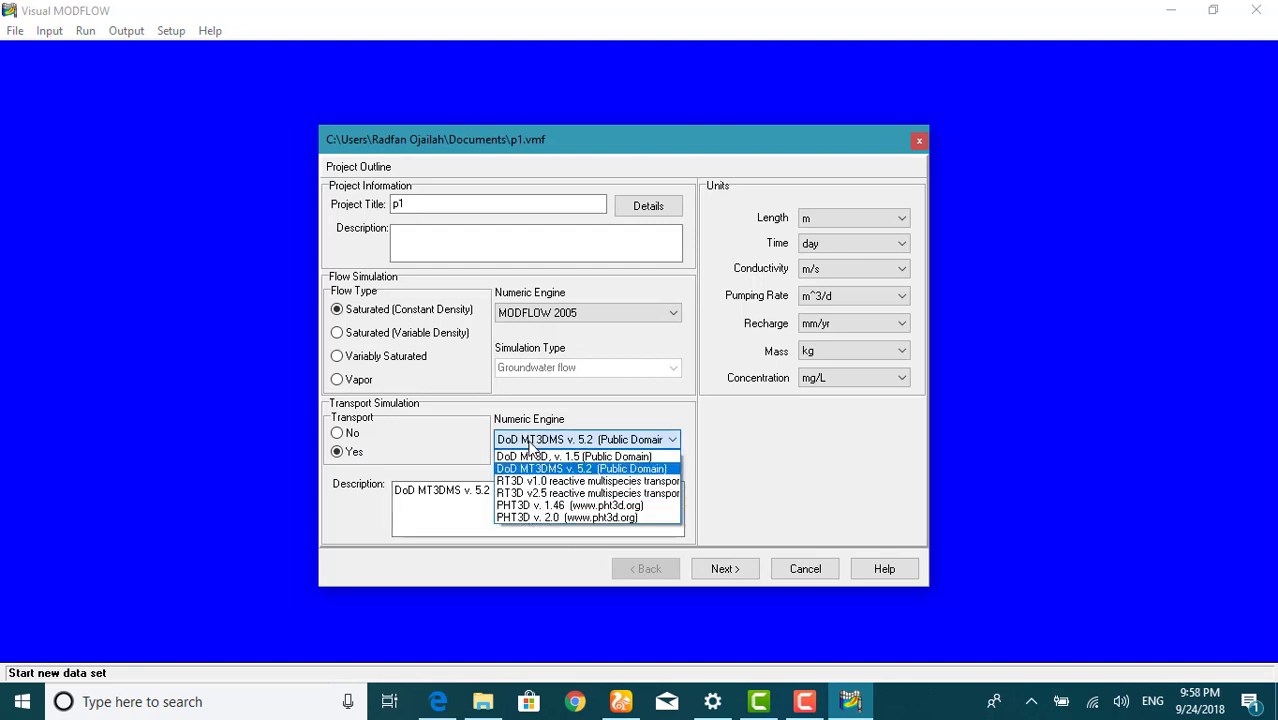
click(575, 468)
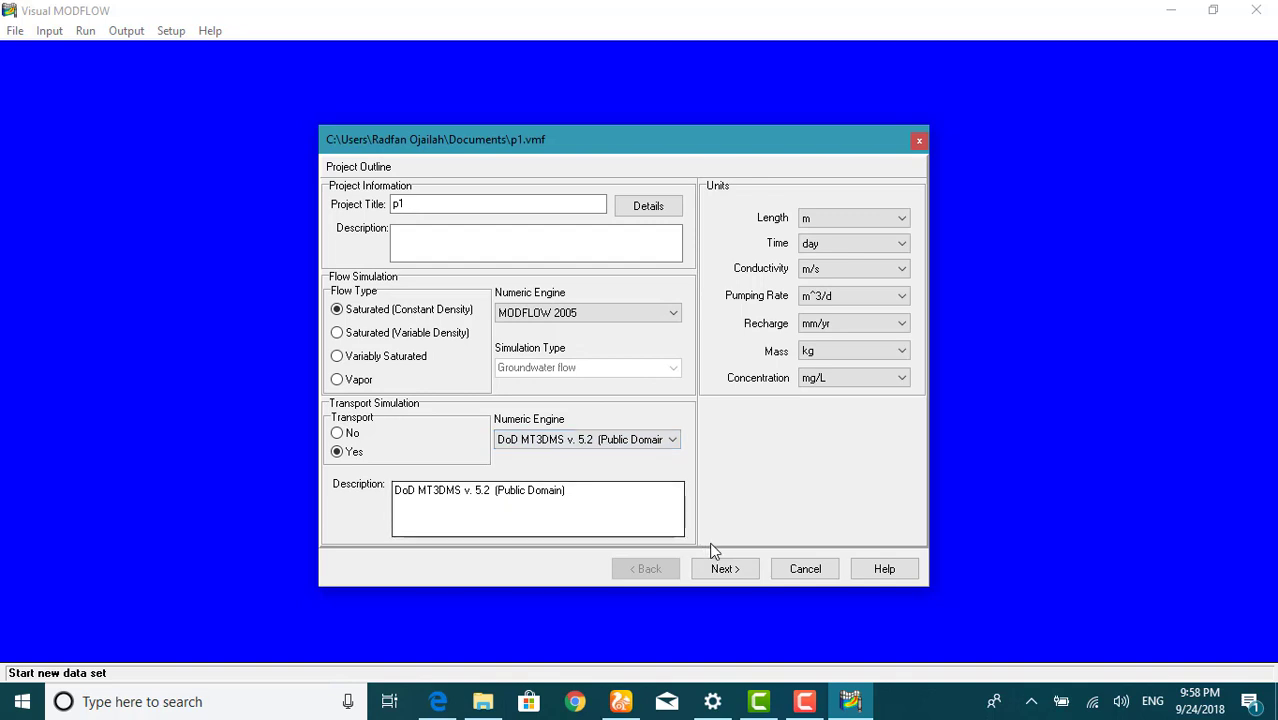
click(743, 578)
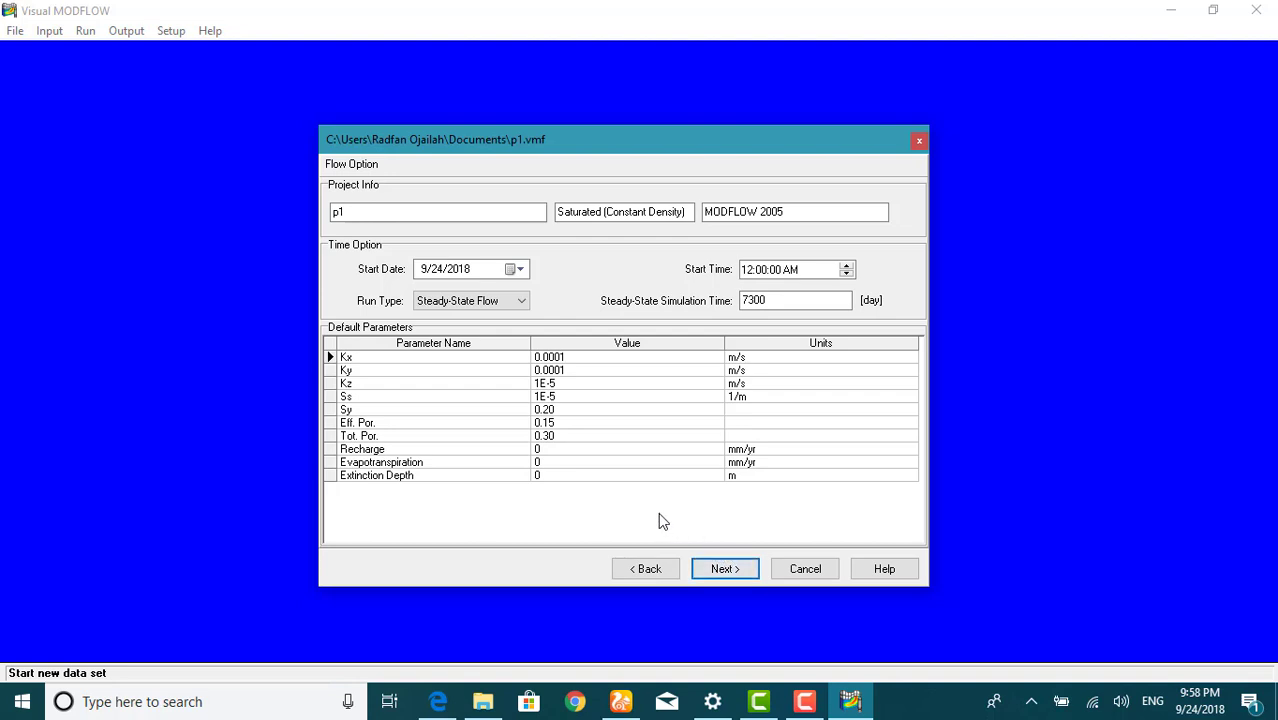
- Keep the default steady-state, 7300-day flow options and continue to transport options
click(723, 568)
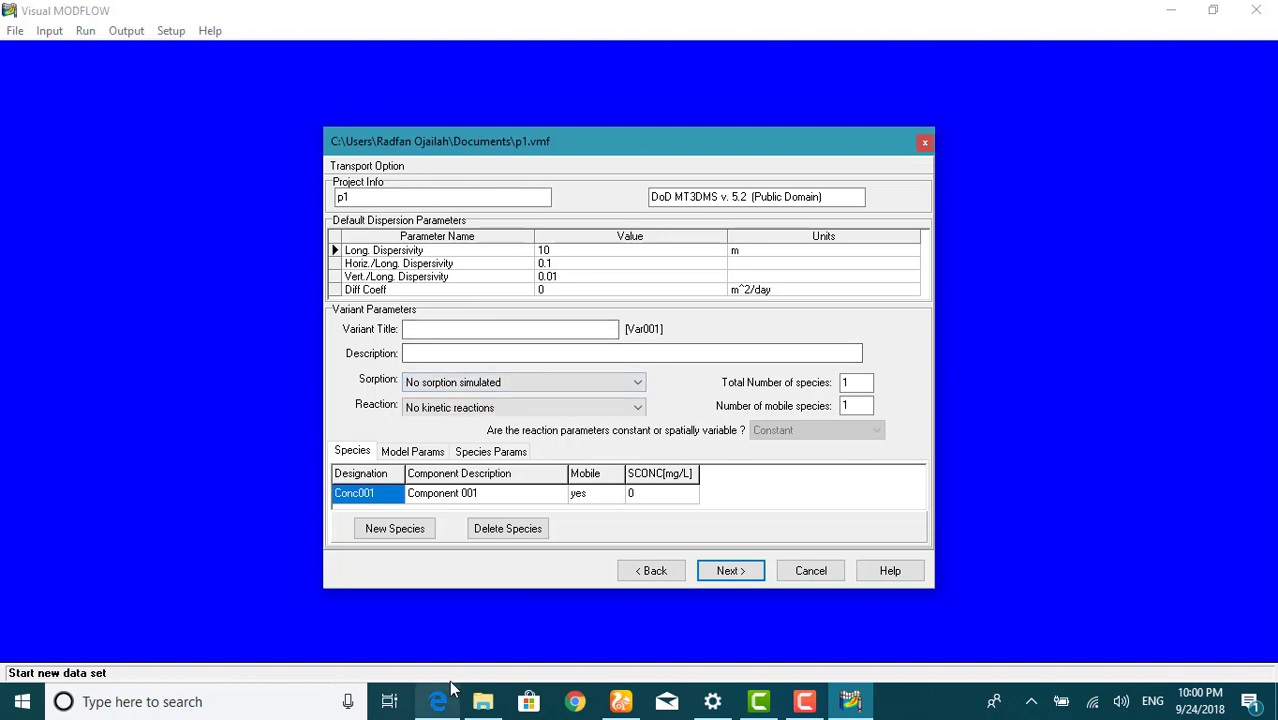
- Set the sorption model to Linear isotherm
click(413, 385)
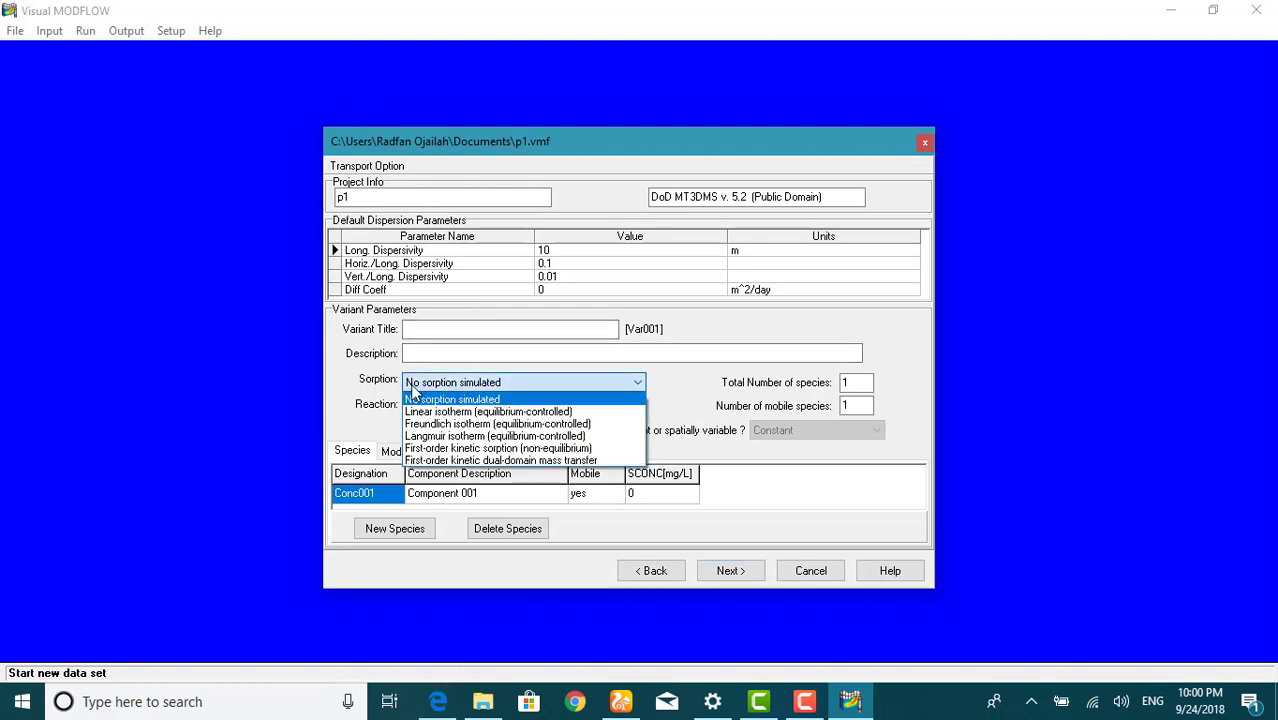
click(413, 385)
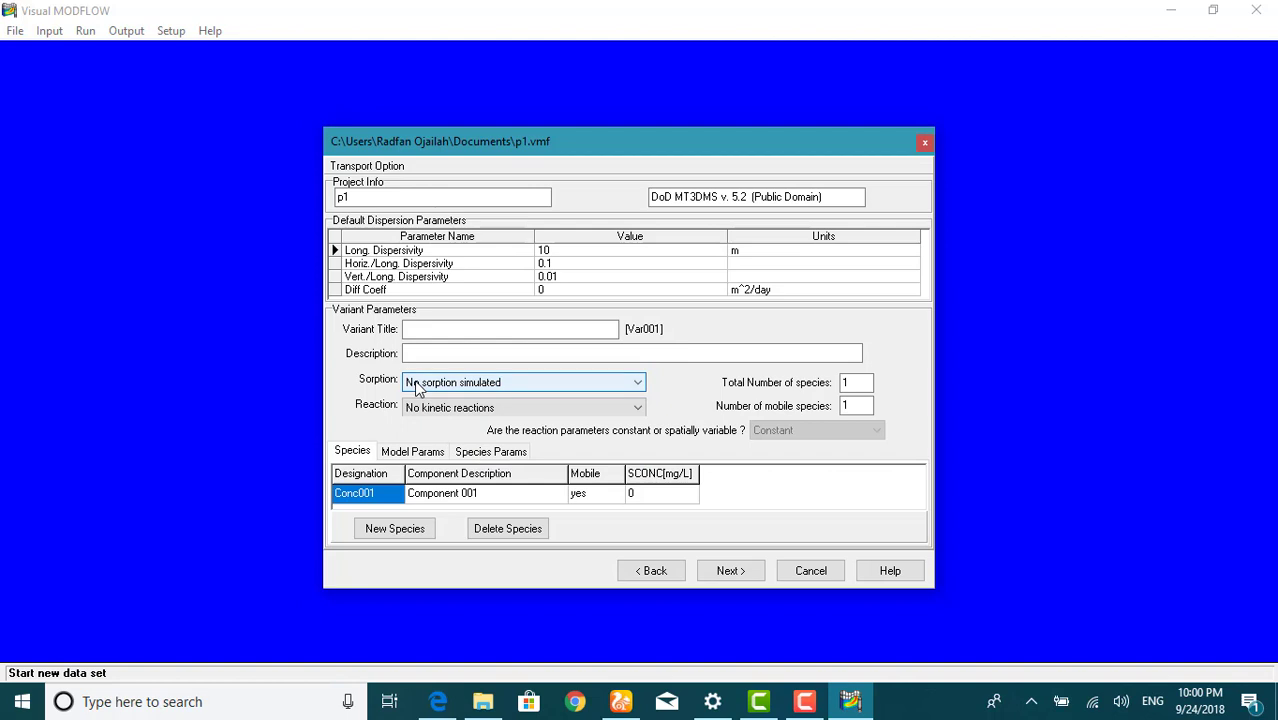
click(416, 390)
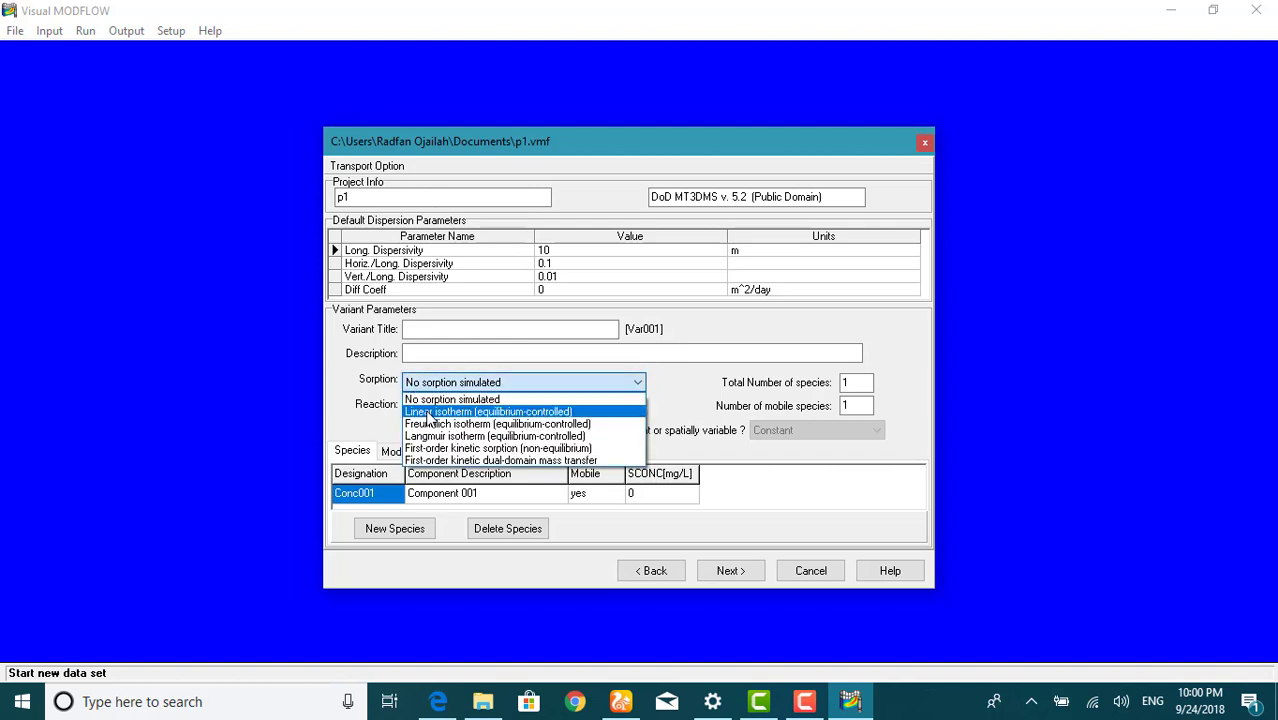
click(428, 413)
- Keep No kinetic reactions, review the Model and Species parameter tabs, and return to Species
click(428, 410)
click(428, 410)
click(428, 410)
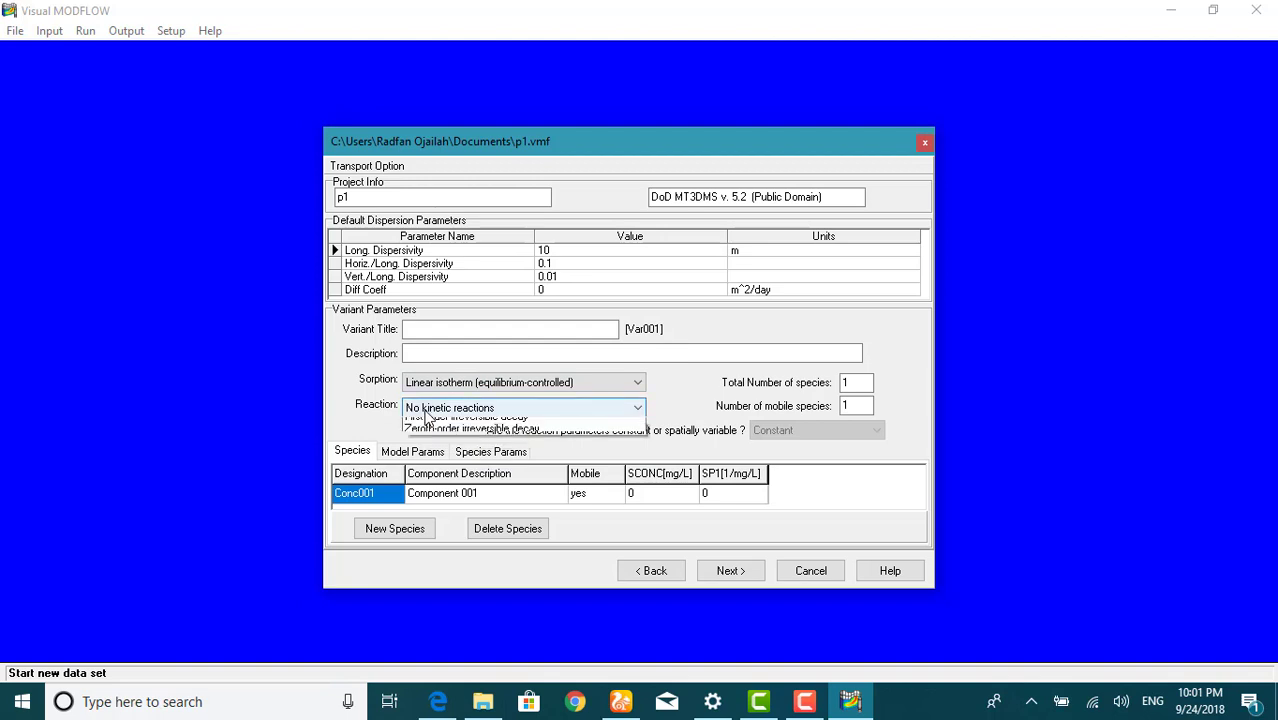
click(428, 410)
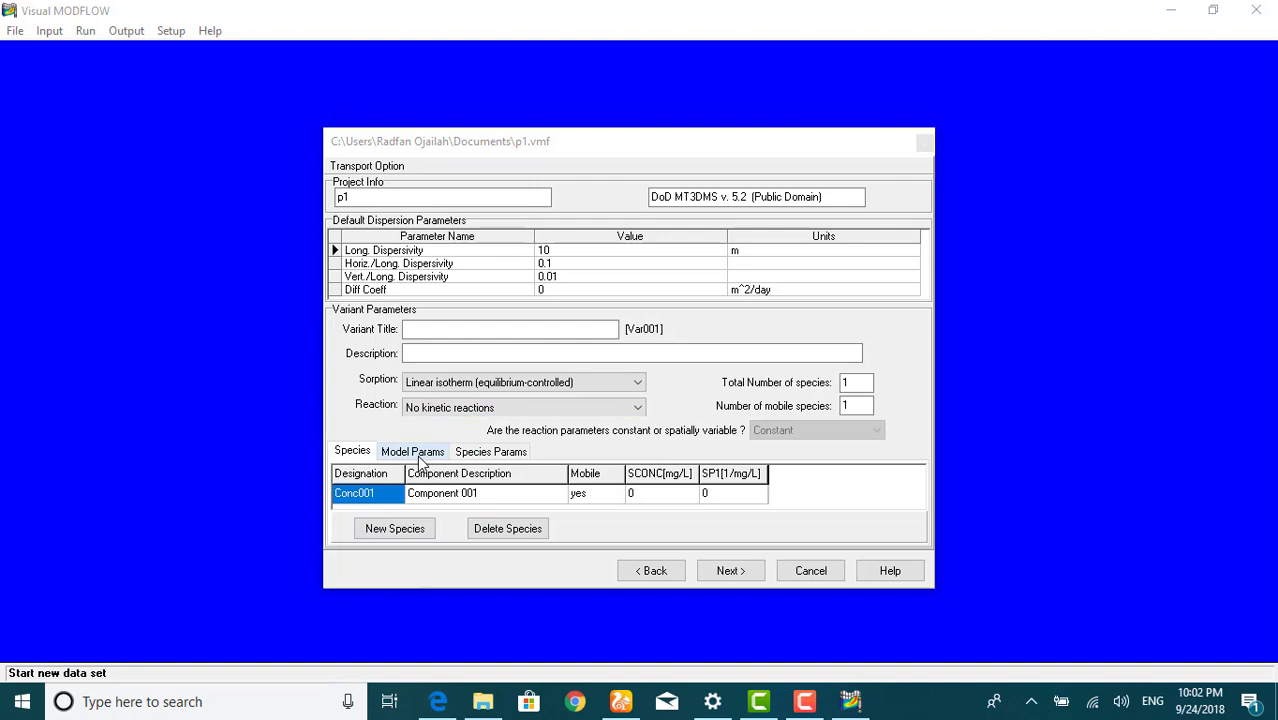
click(421, 459)
click(485, 458)
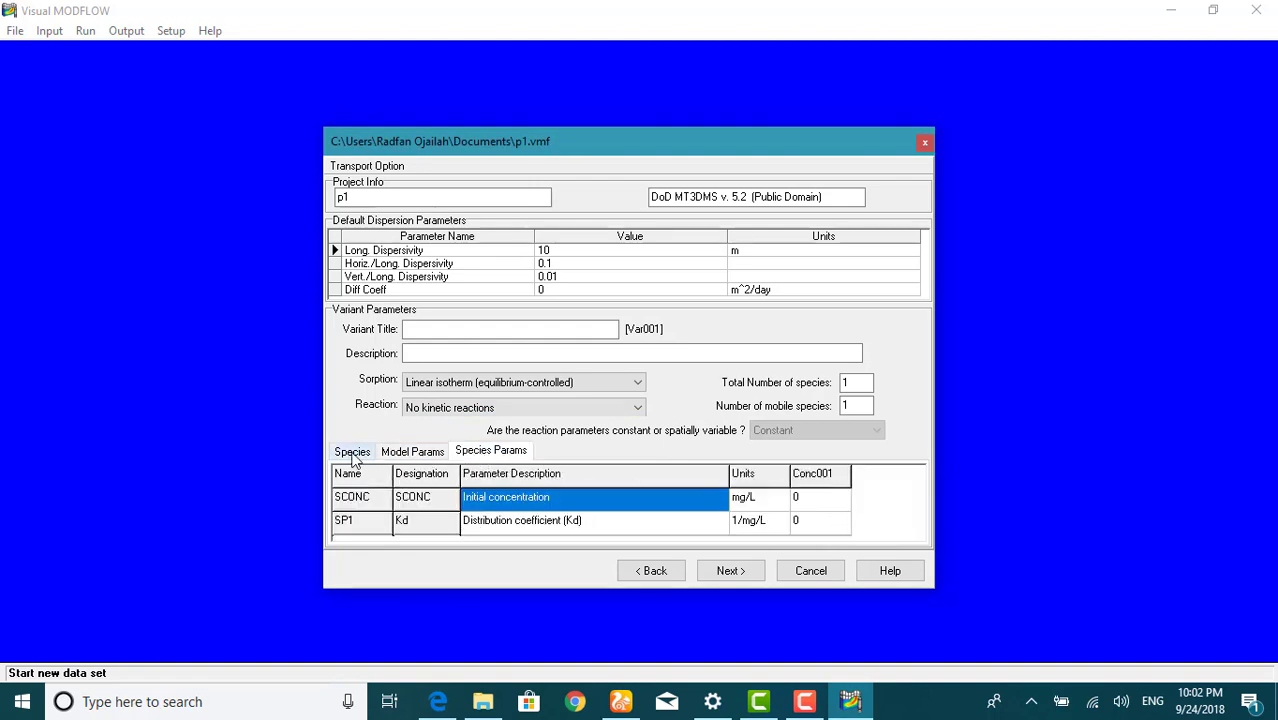
click(351, 453)
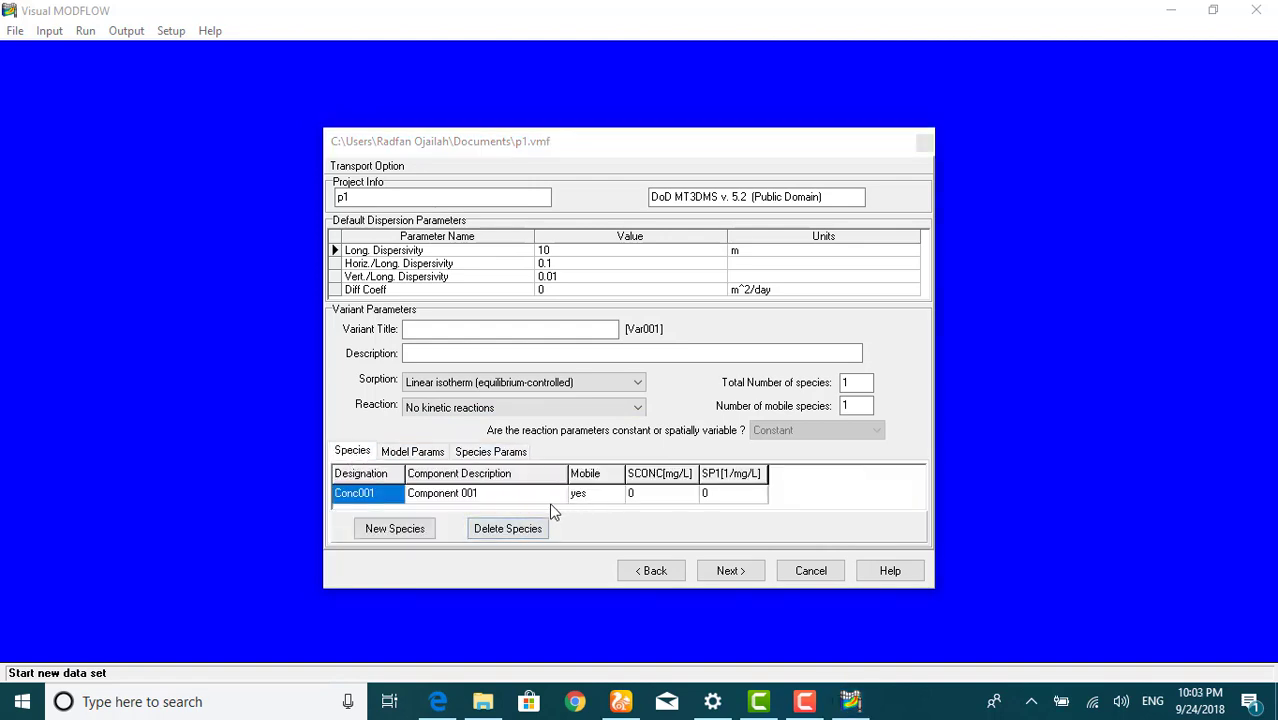
- Rename Conc001 to JP-4, describe it as 'SPILLED JET FUEL', and set SP1 to 1e-7
click(370, 499)
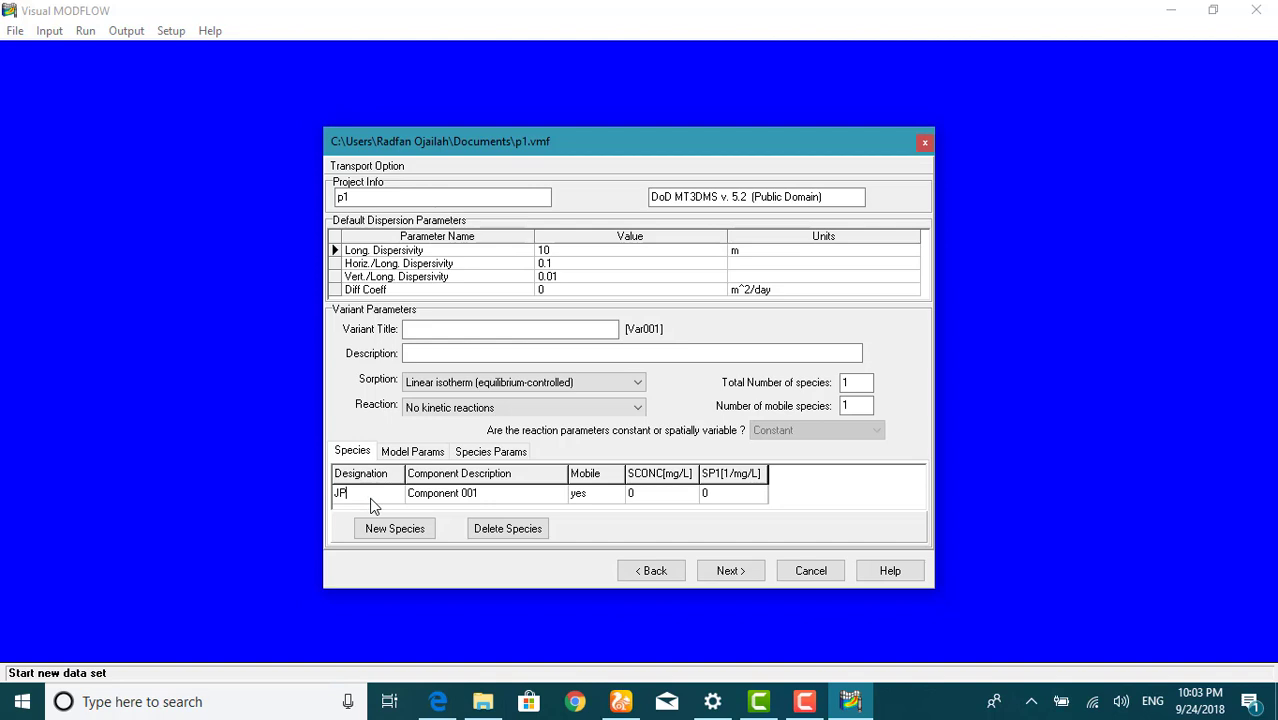
text(JP-4)
click(418, 496)
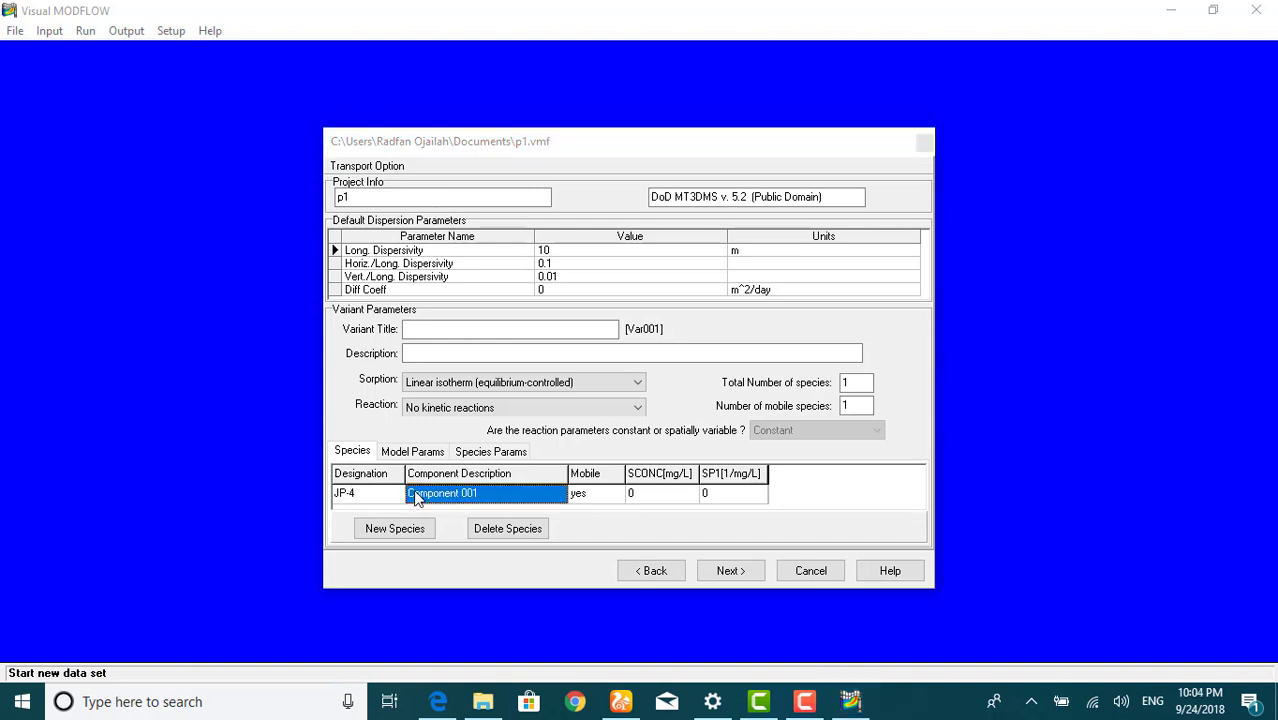
click(415, 495)
text(SF)
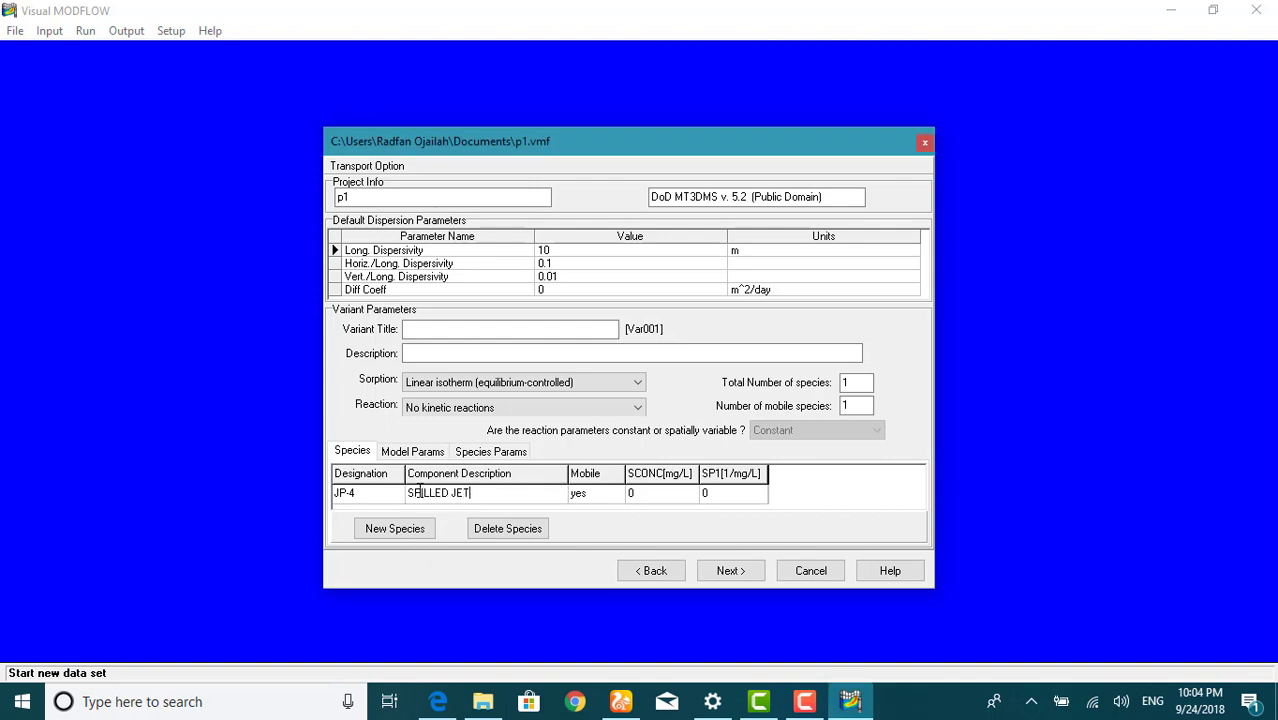
text(ILLED JET FUEL)
click(742, 495)
text(1e-7)
click(706, 567)
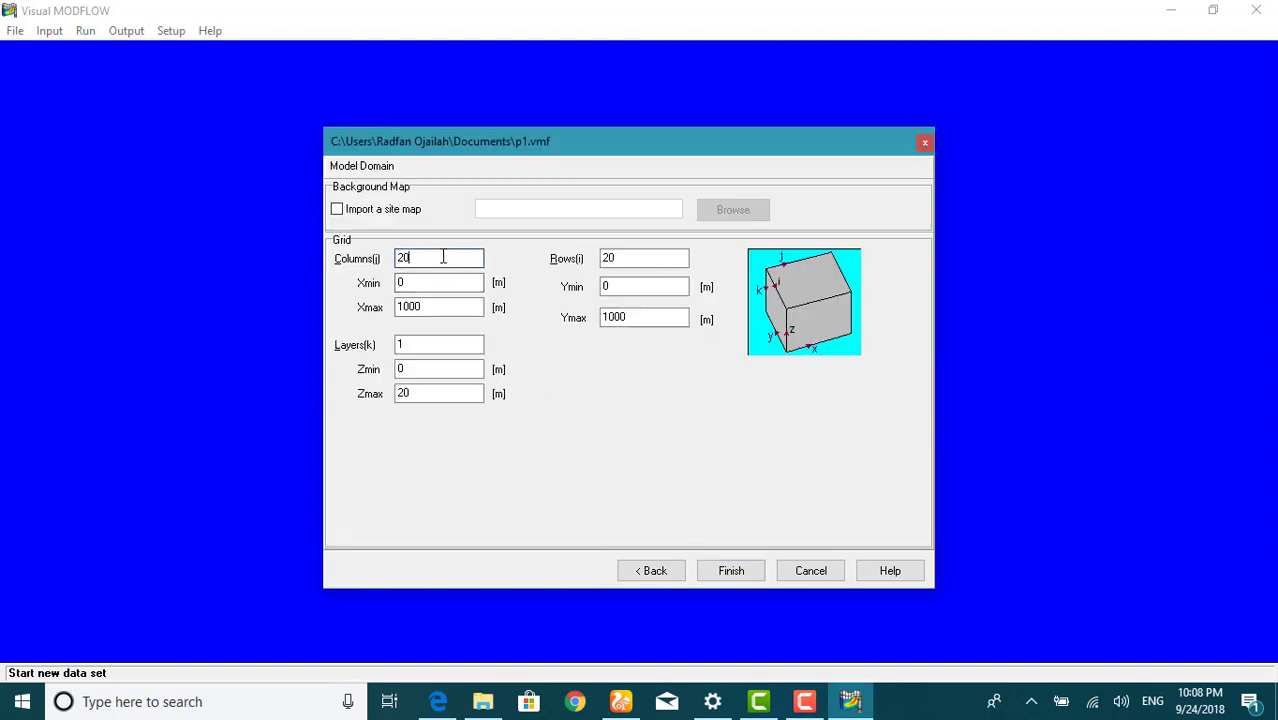
- Set a 30×30 grid with Zmax 18 m, enable site-map import, and browse for the map
drag(442, 257, 397, 260)
drag(645, 261, 548, 250)
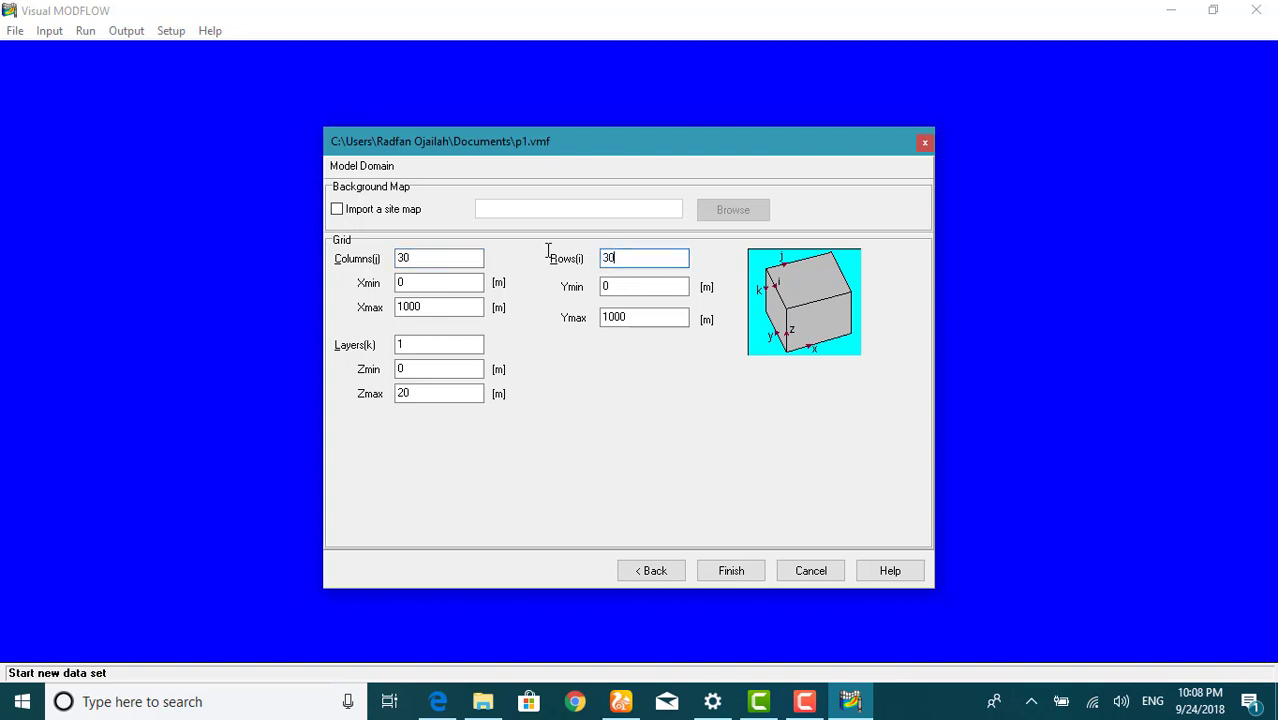
drag(440, 393, 330, 400)
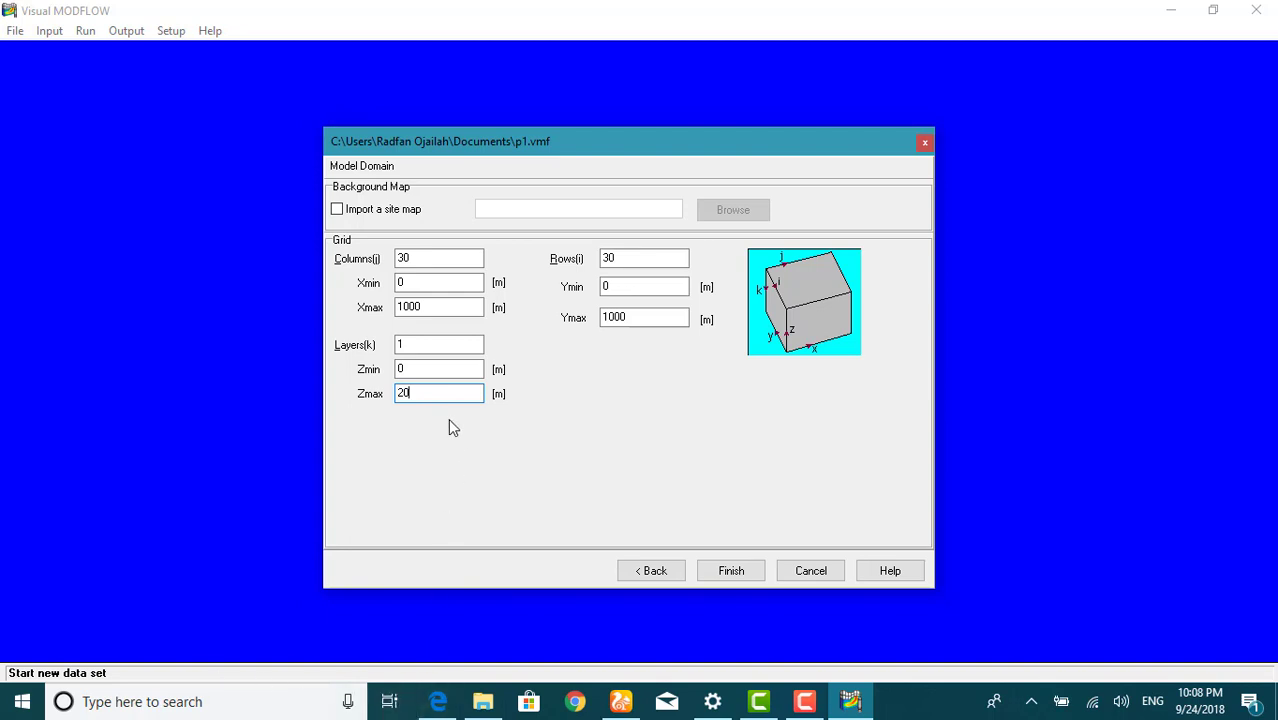
click(519, 657)
drag(440, 393, 307, 377)
text(18)
click(337, 211)
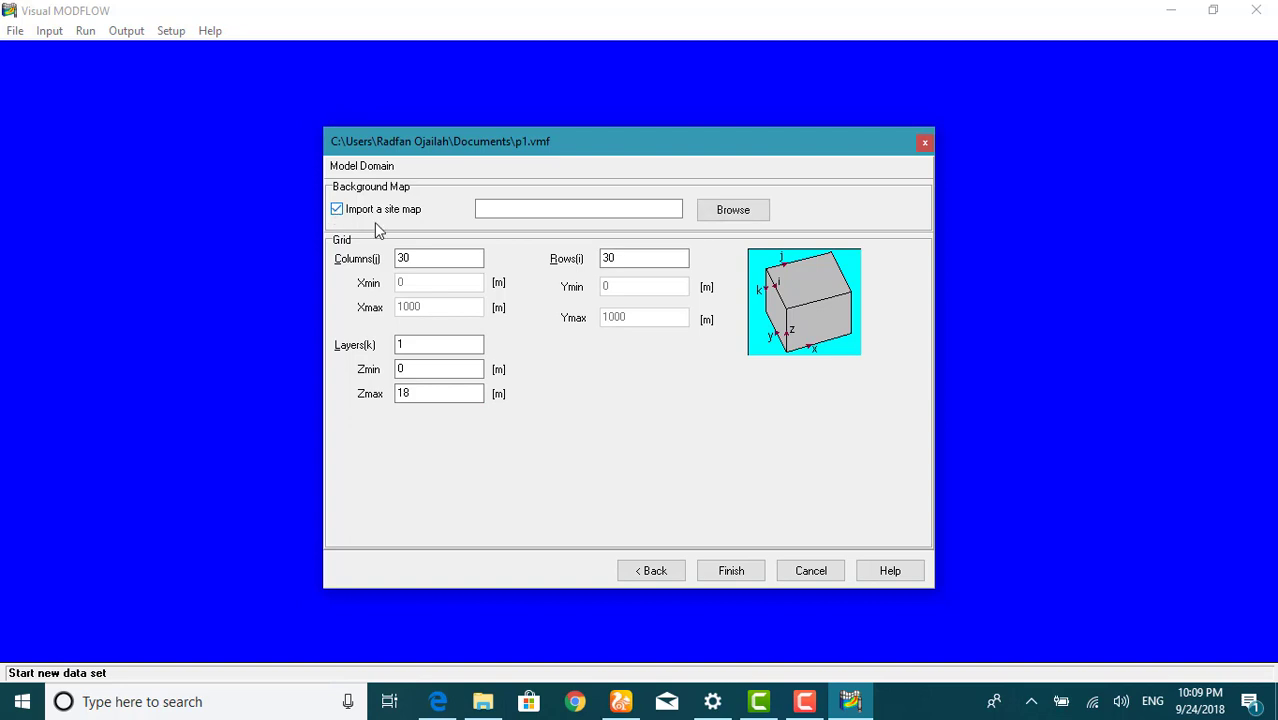
click(716, 215)
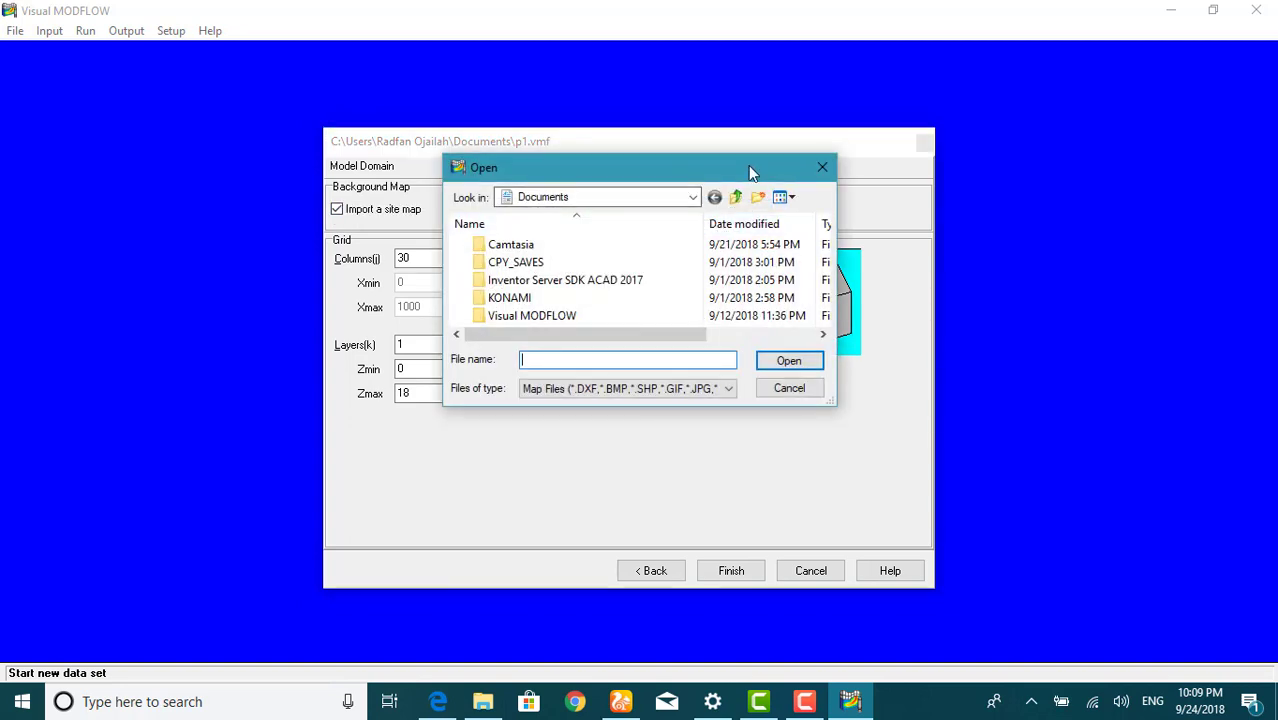
- Load Sitemap.dxf from Visual MODFLOW > Tutorial > Airport as the site map
double_click(748, 166)
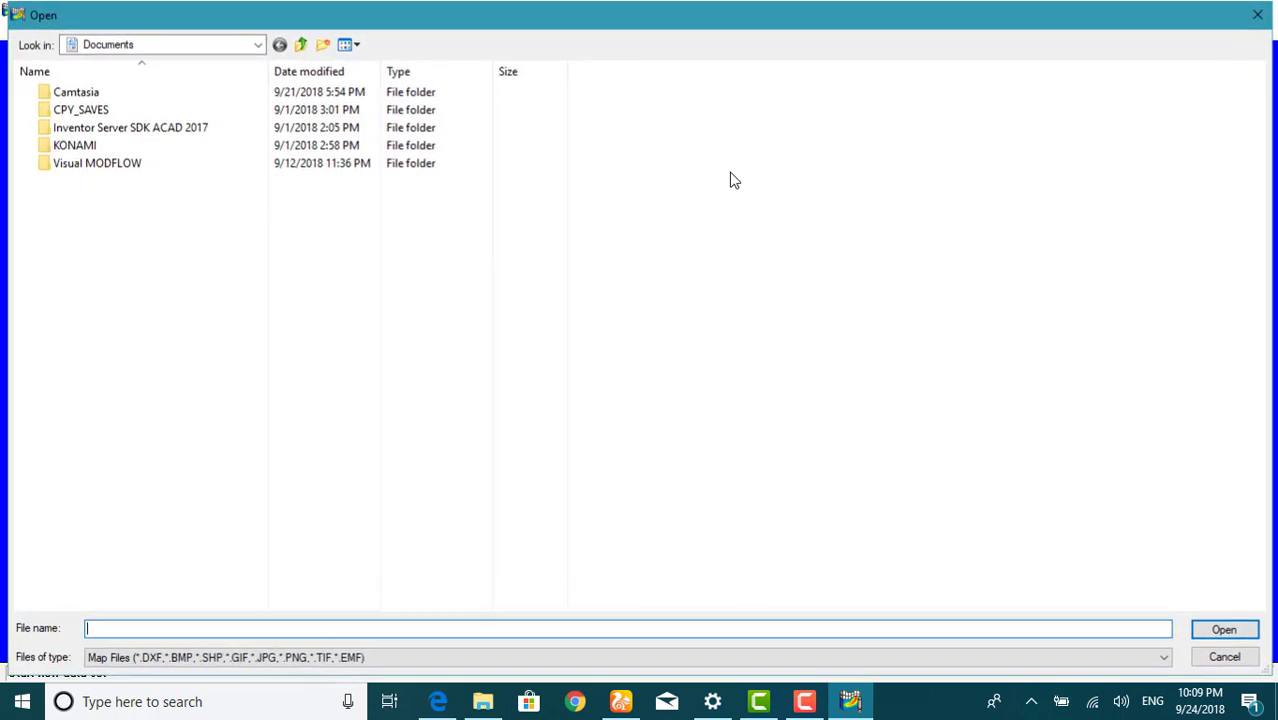
double_click(127, 166)
double_click(113, 96)
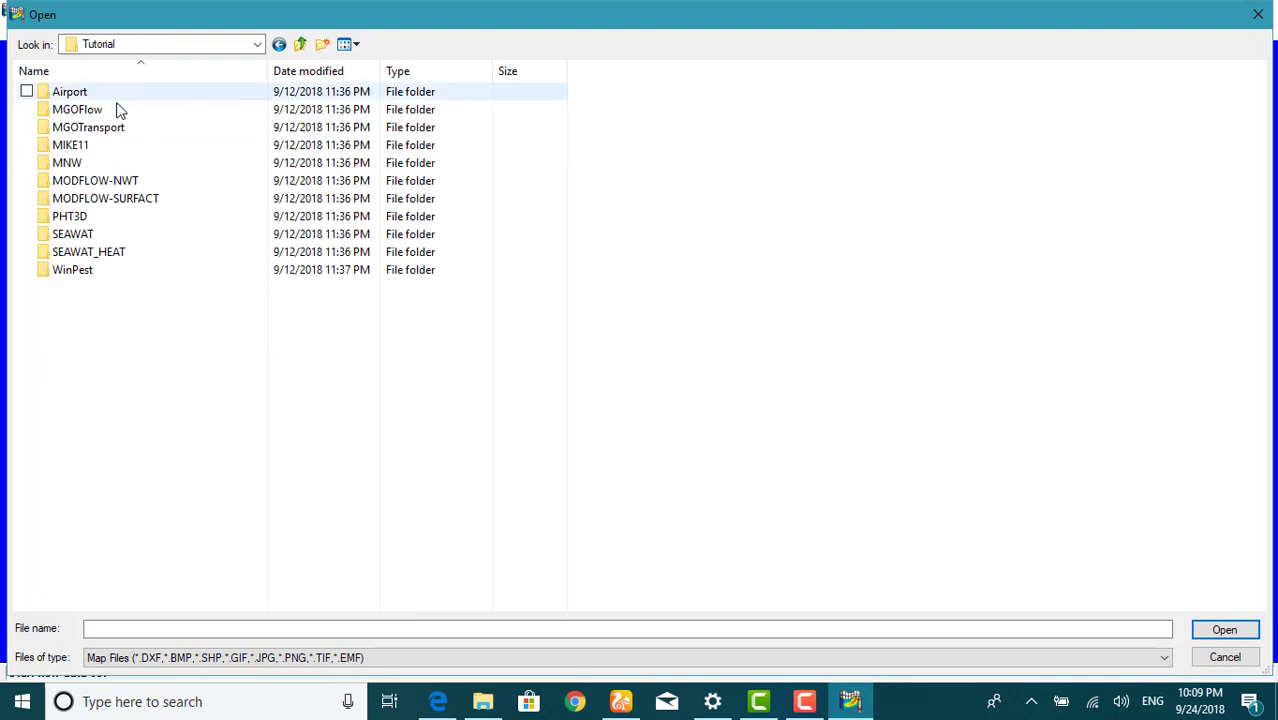
double_click(91, 97)
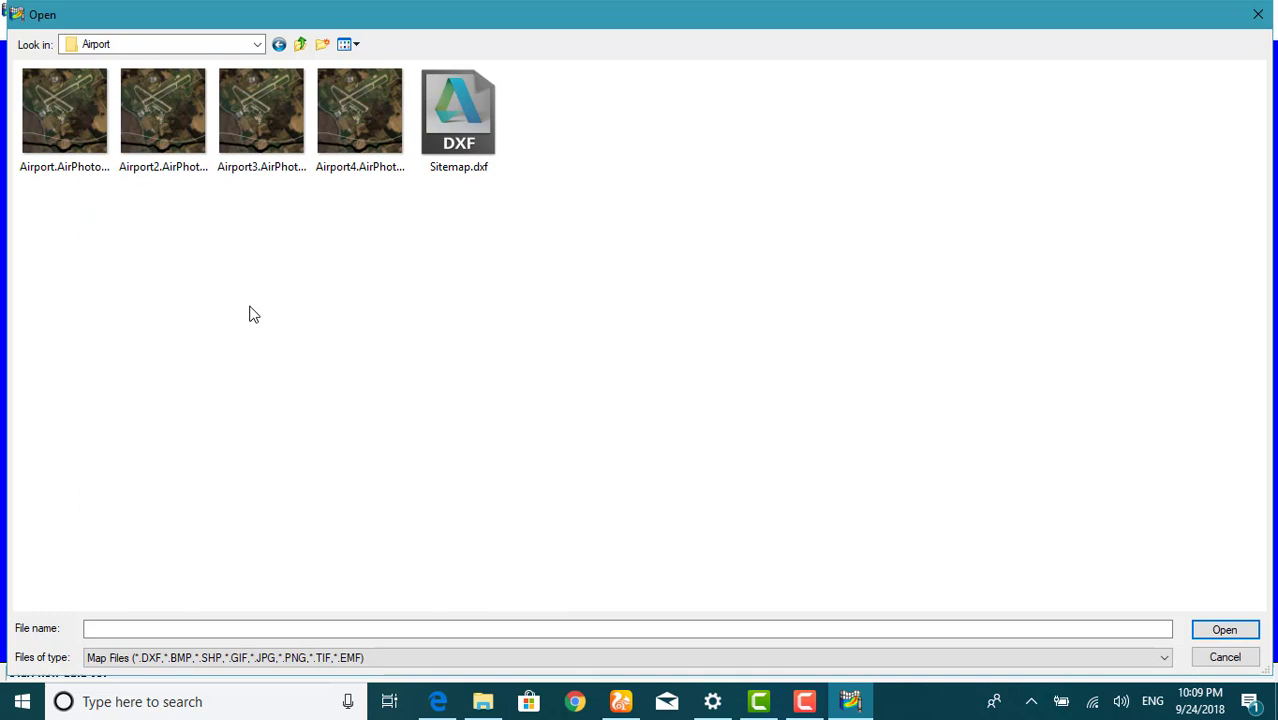
click(440, 132)
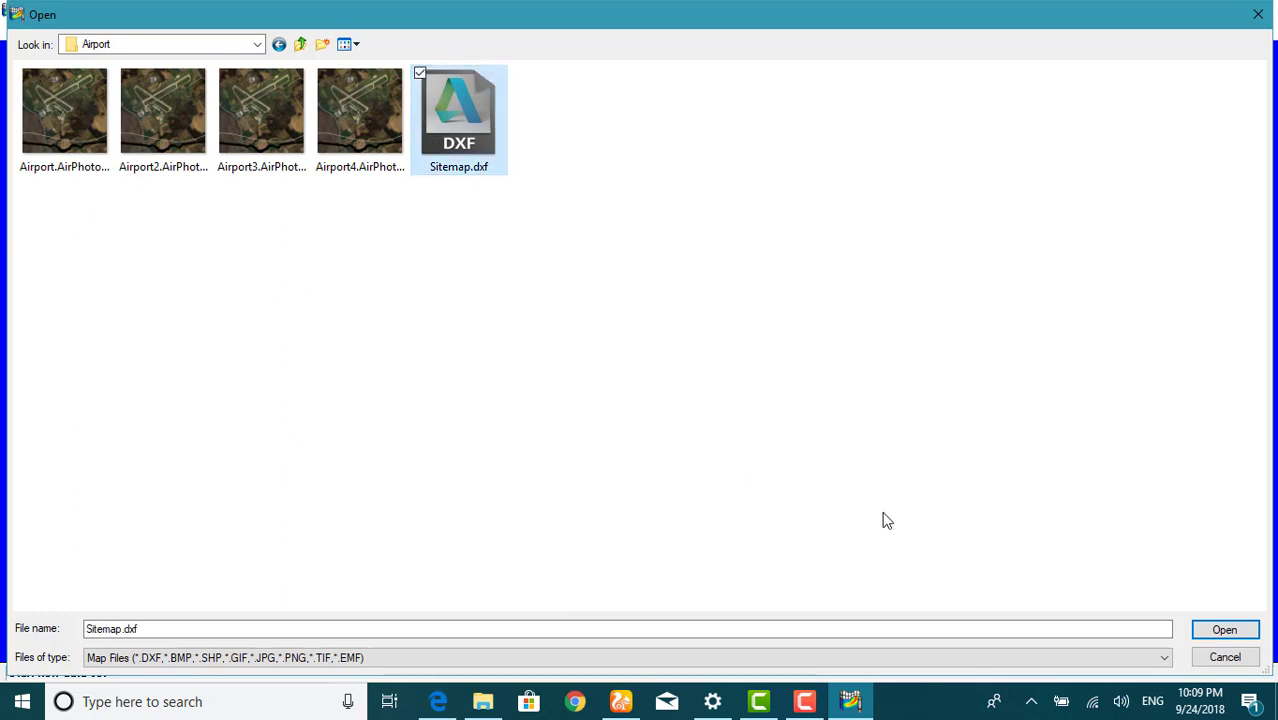
click(1220, 630)
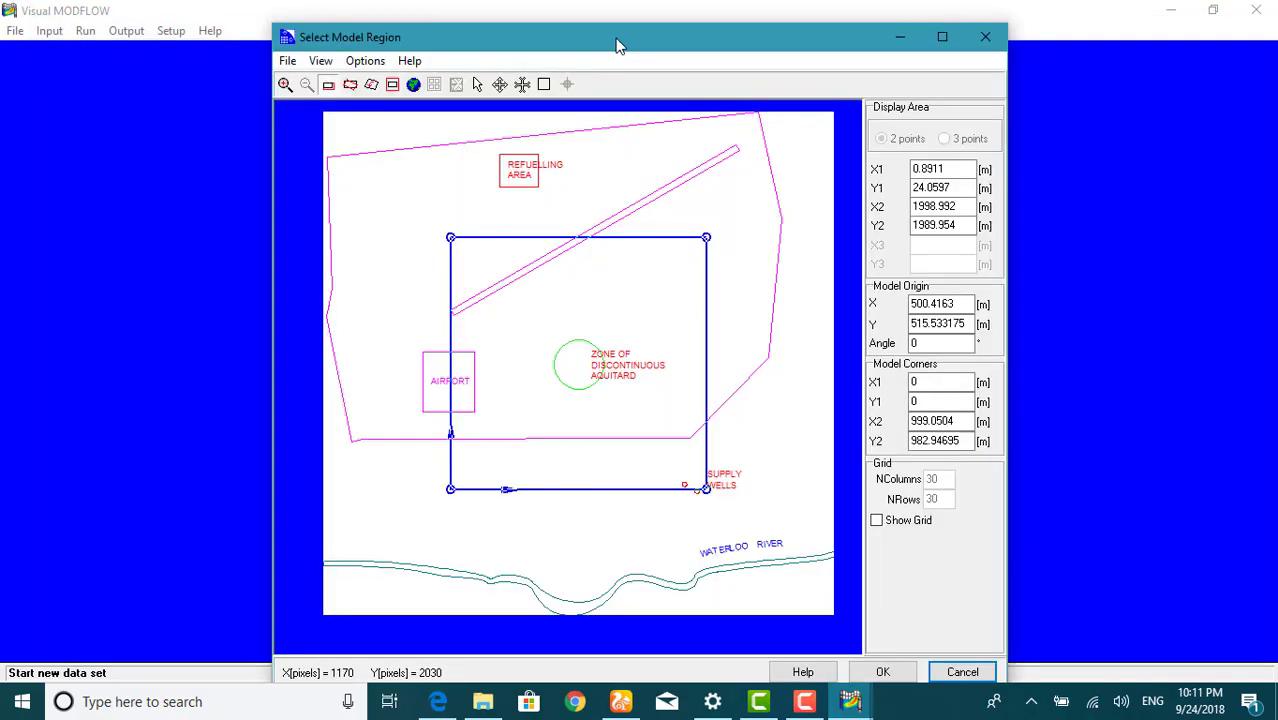
- Set the display area to X1,Y1 = 0,0 and X2,Y2 = 2000,2000
drag(617, 44, 477, 22)
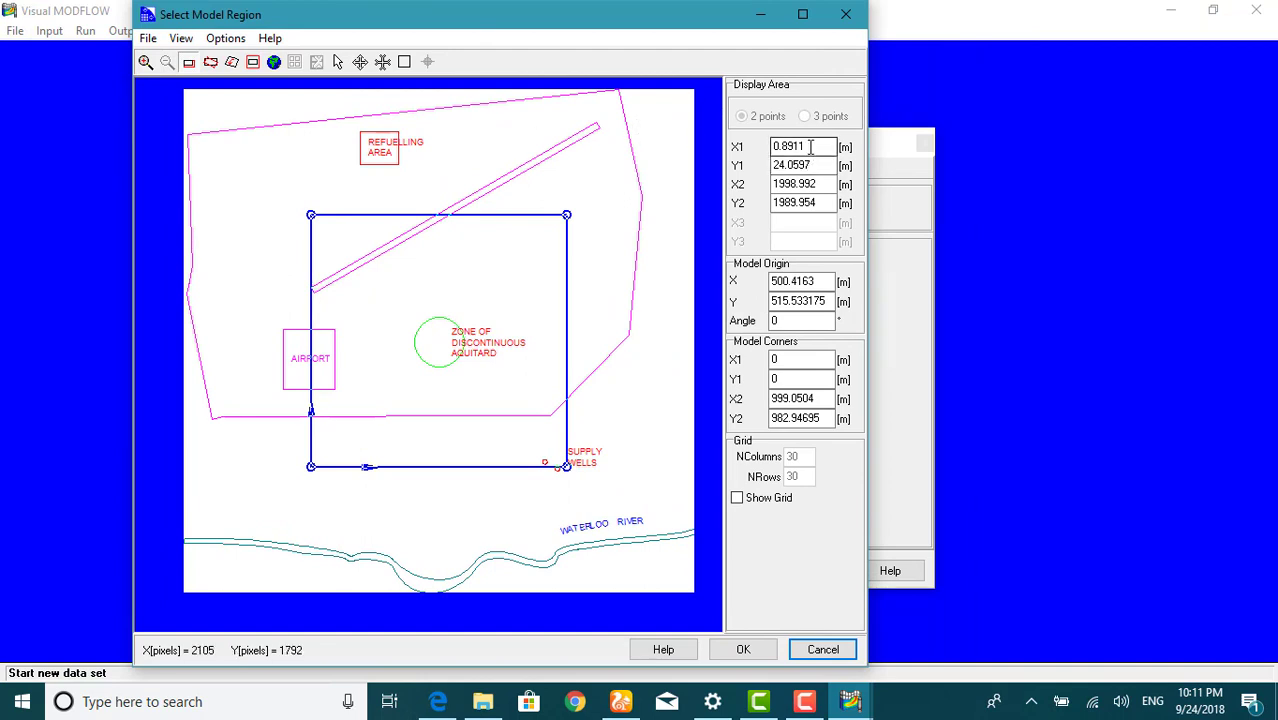
drag(808, 146, 663, 137)
text(0)
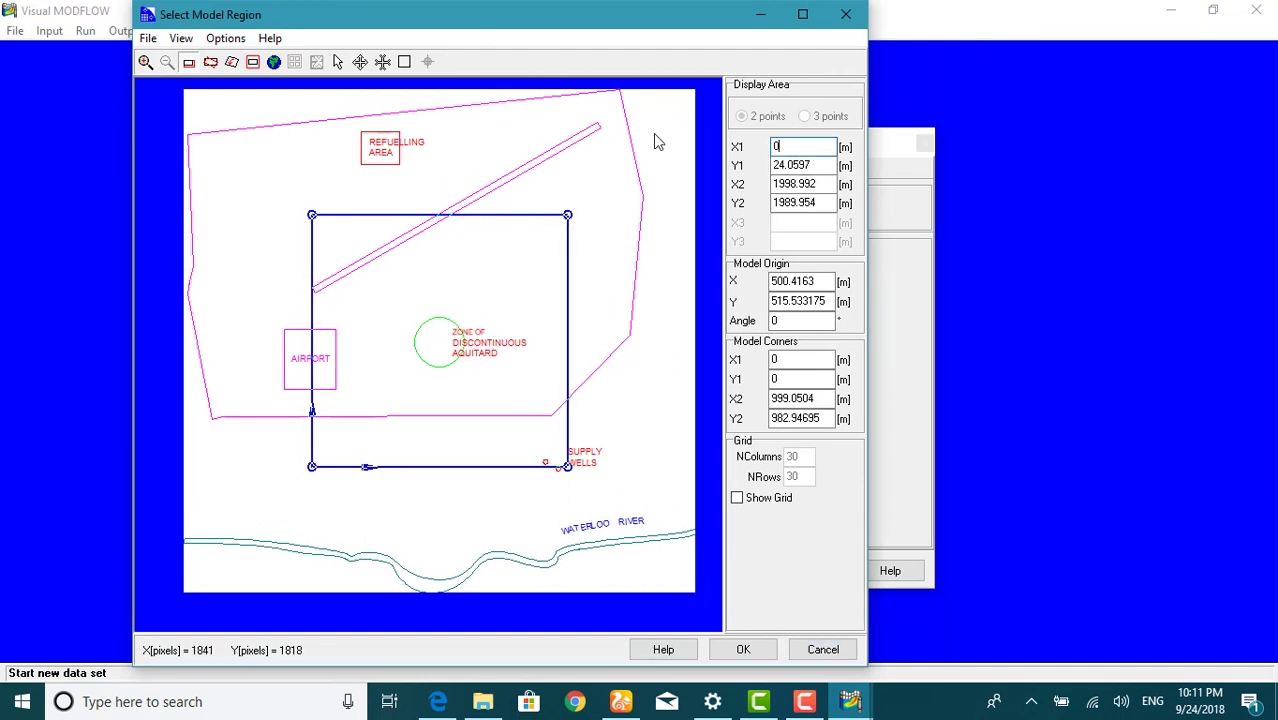
drag(818, 165, 730, 178)
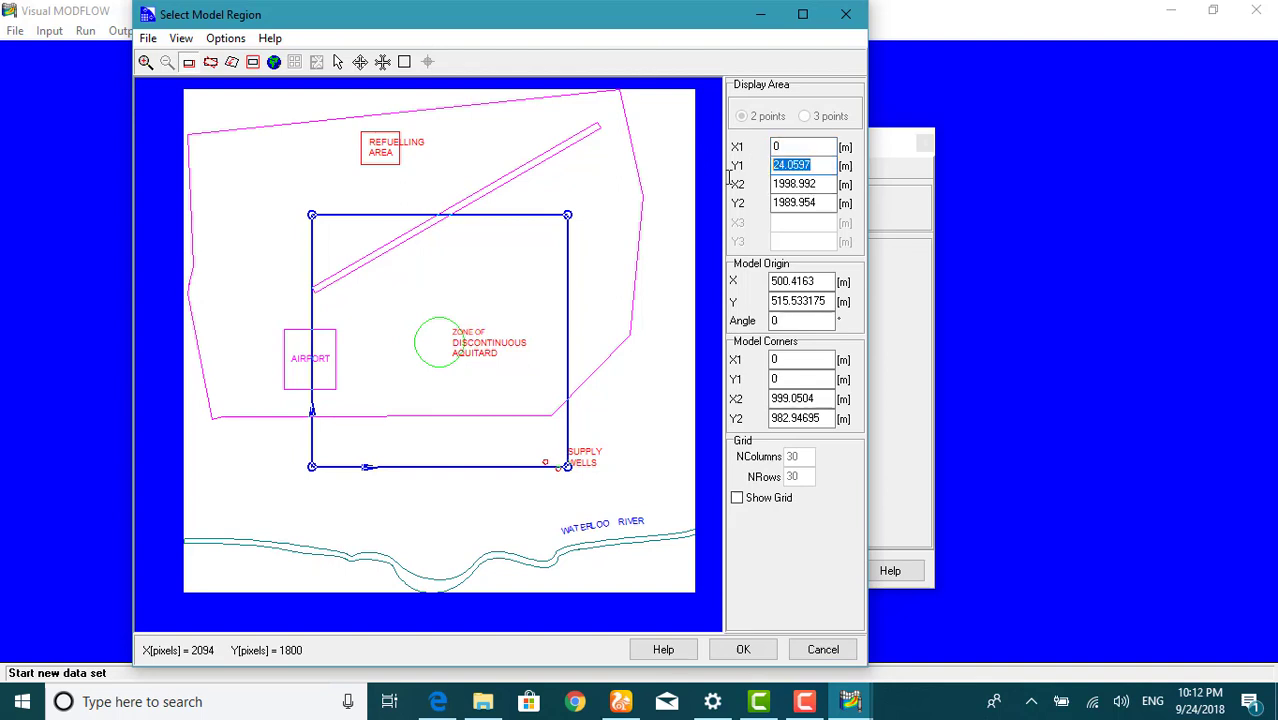
text(0)
drag(820, 184, 724, 200)
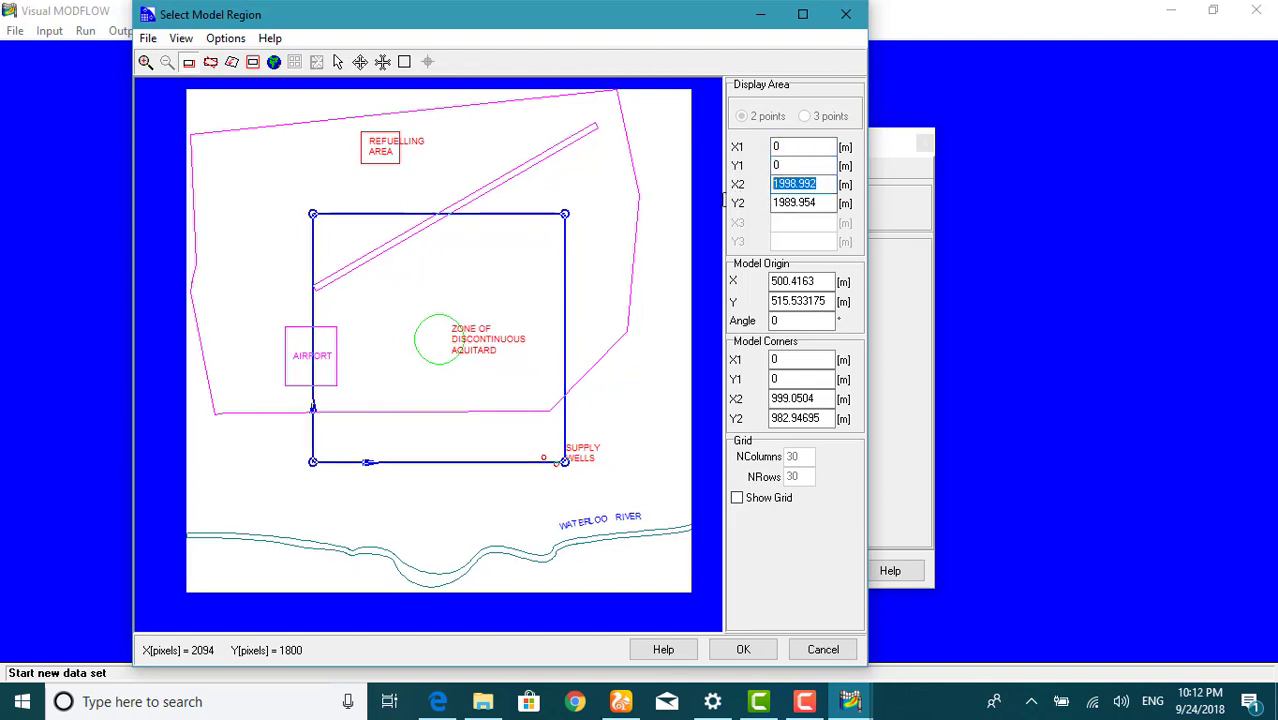
text(2000)
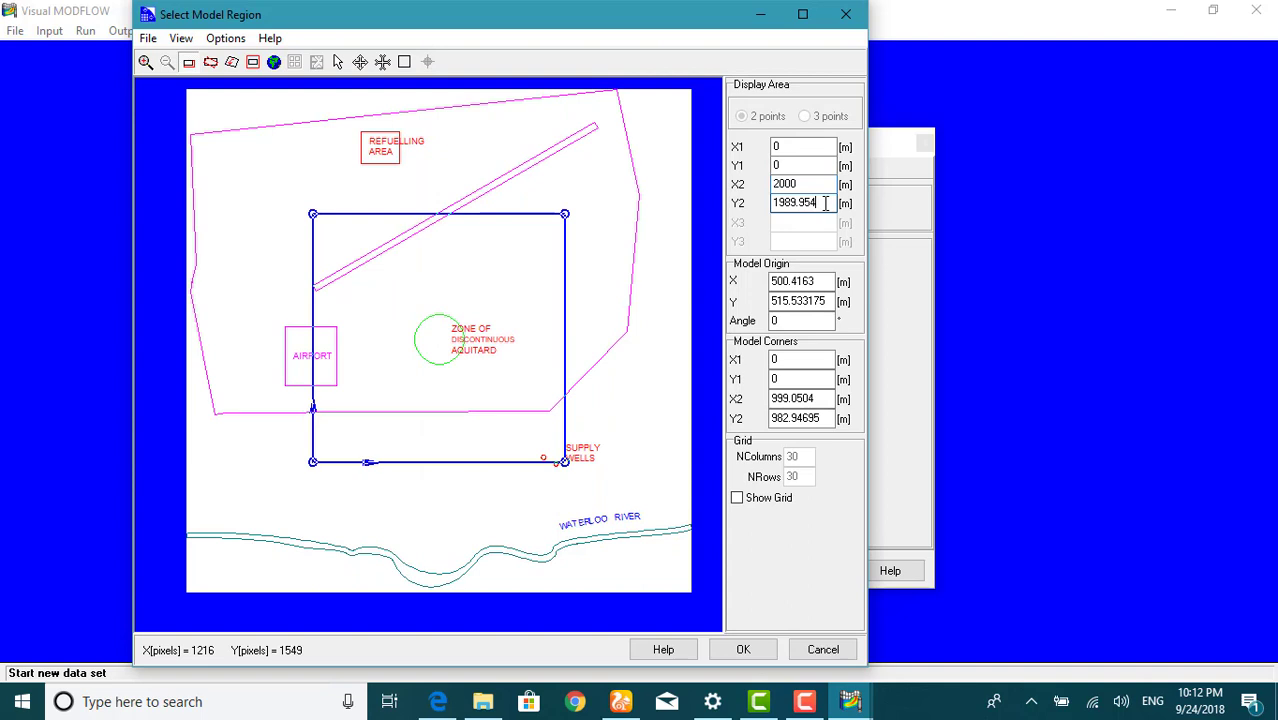
drag(826, 203, 726, 235)
text(2000)
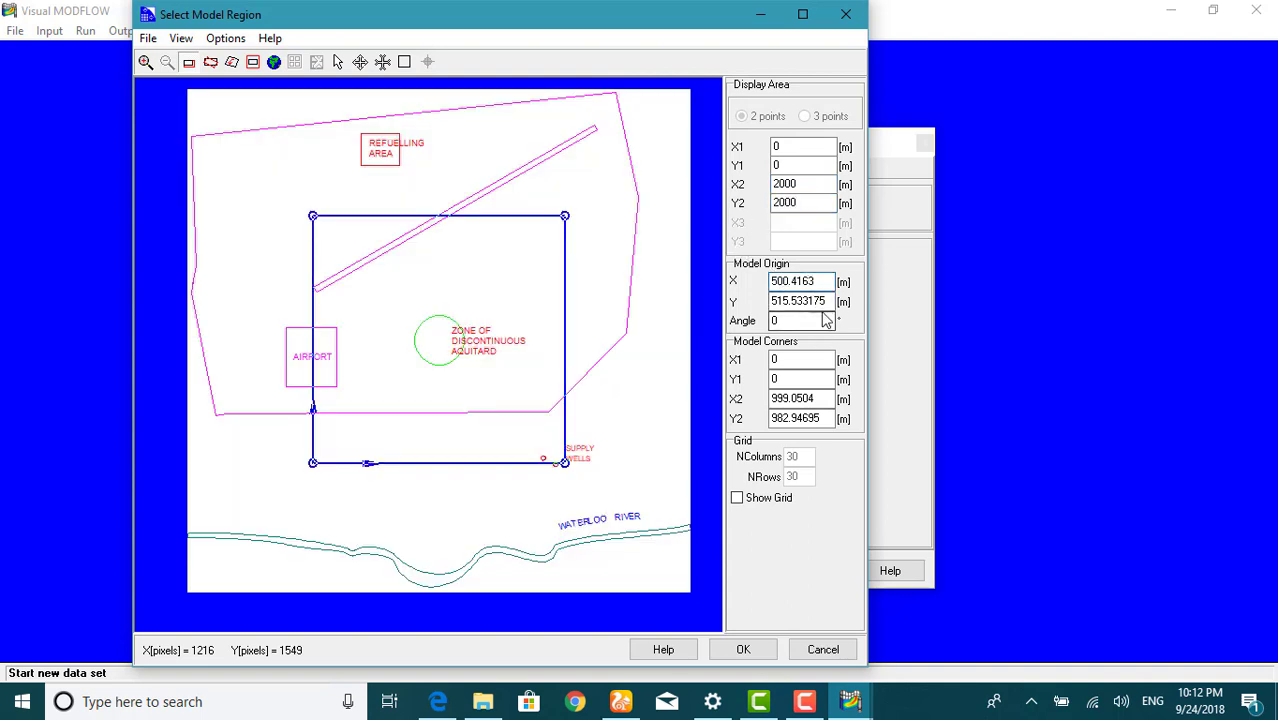
- Set the model origin to 0,0 and model corners to 2000, then apply them to the map
click(828, 282)
drag(828, 282, 745, 302)
text(0)
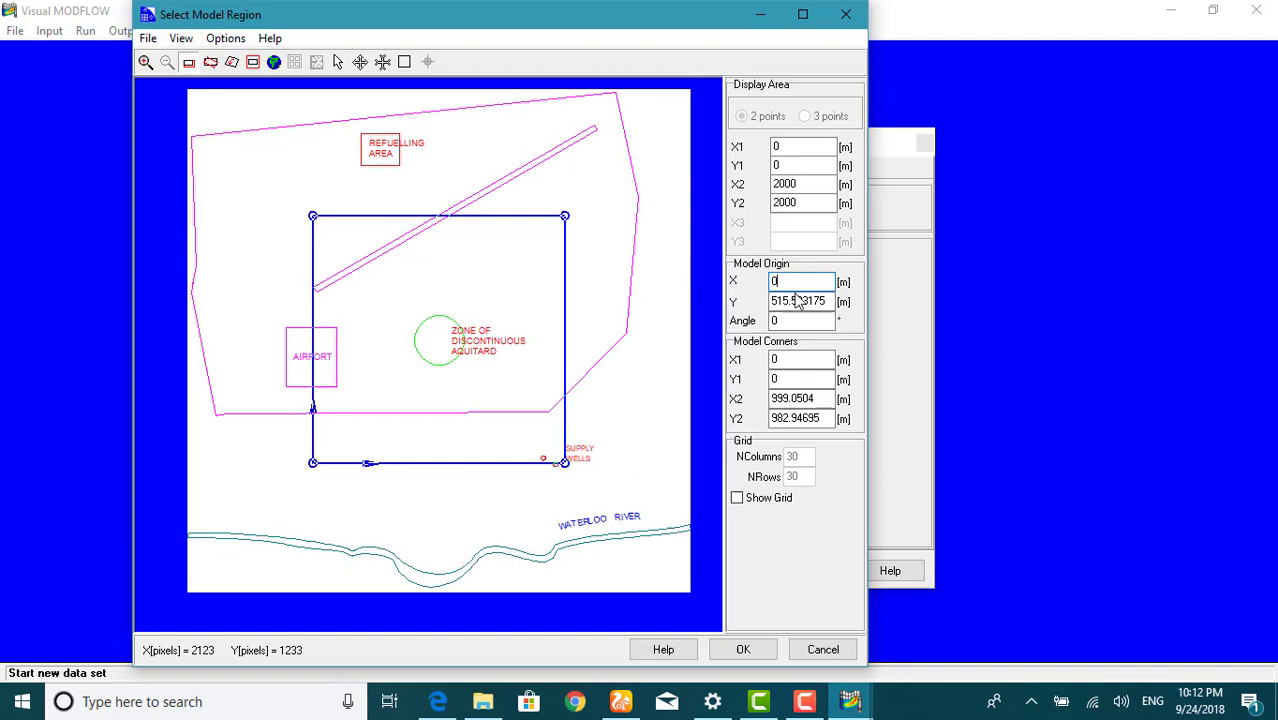
drag(830, 300, 720, 304)
text(0)
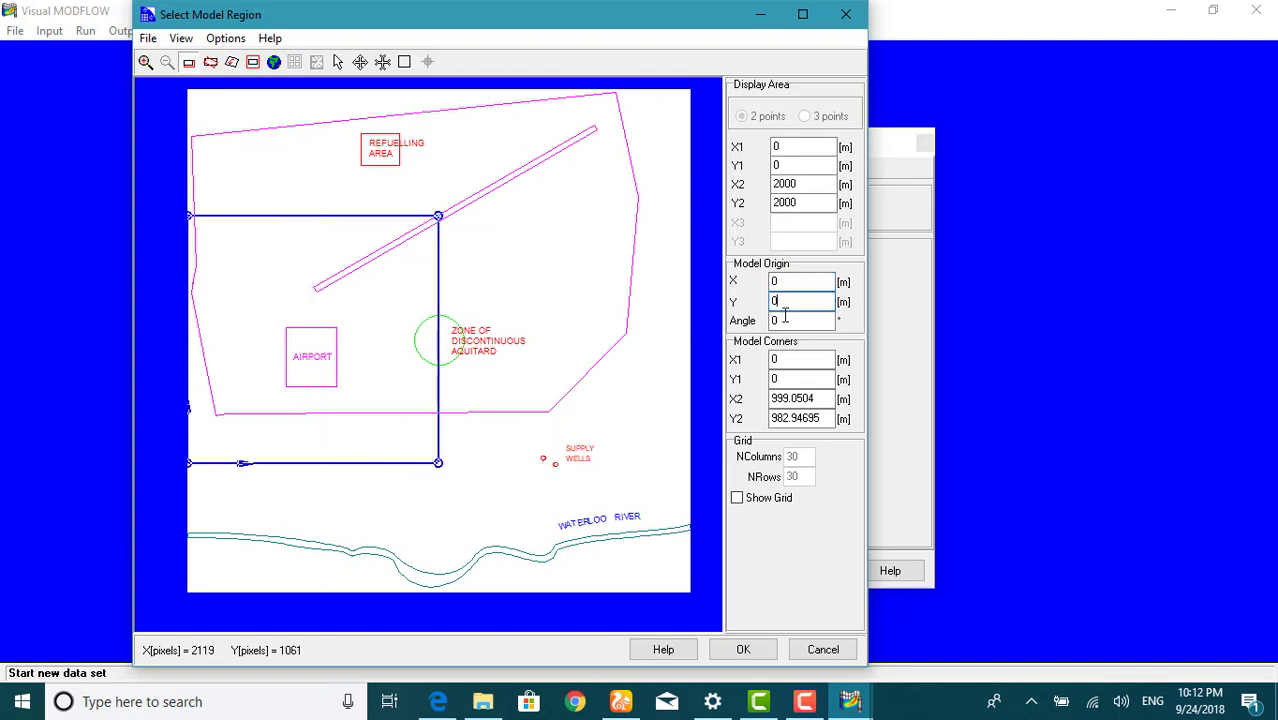
drag(790, 322, 740, 412)
text(2)
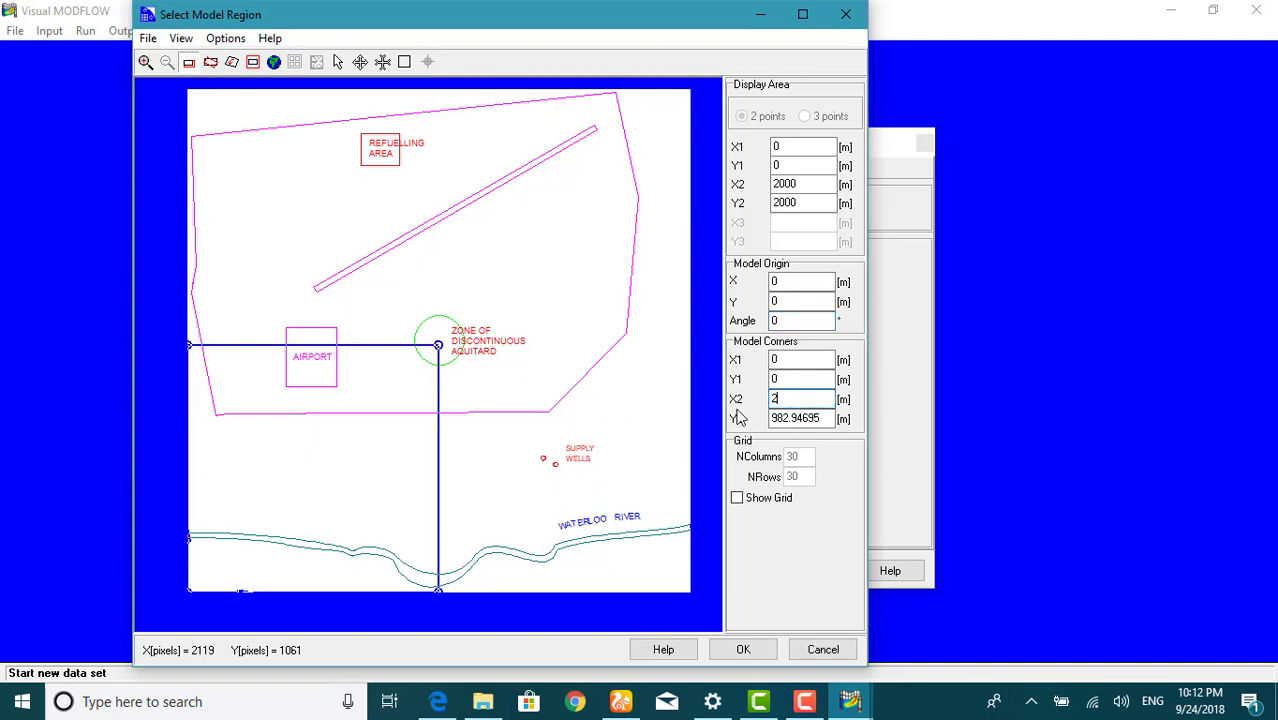
text(000)
drag(835, 419, 750, 427)
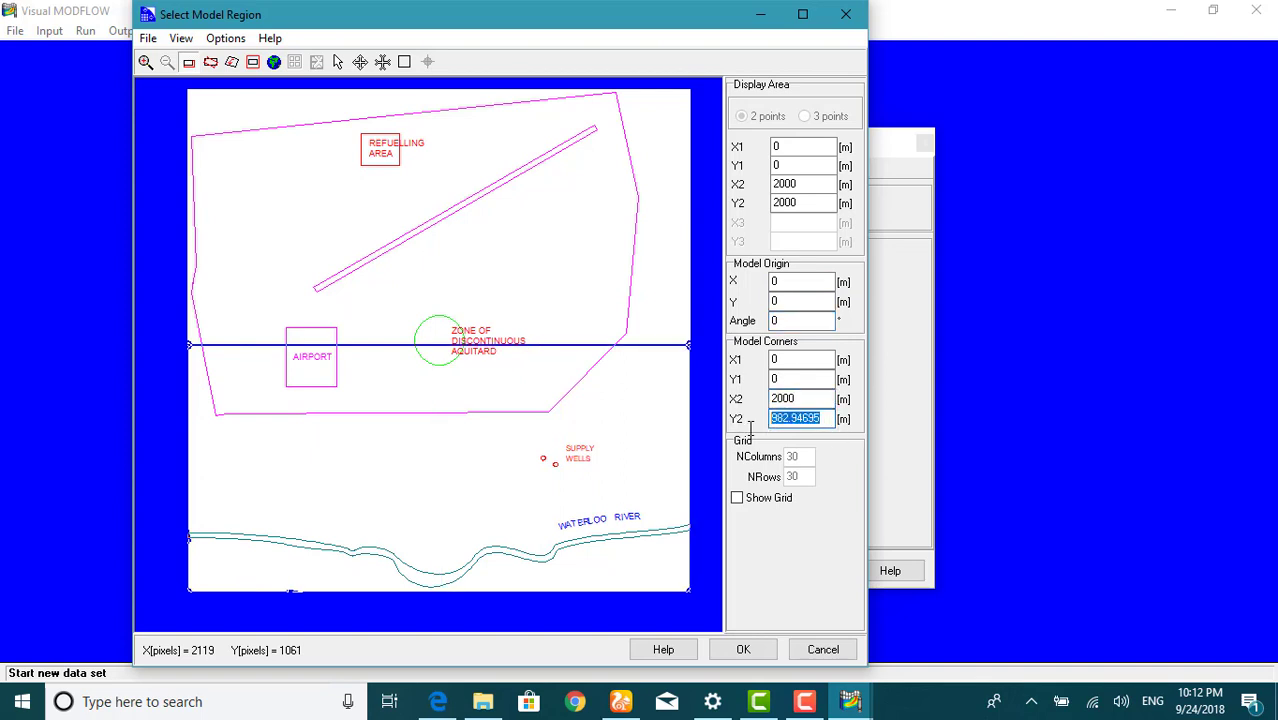
text(2000)
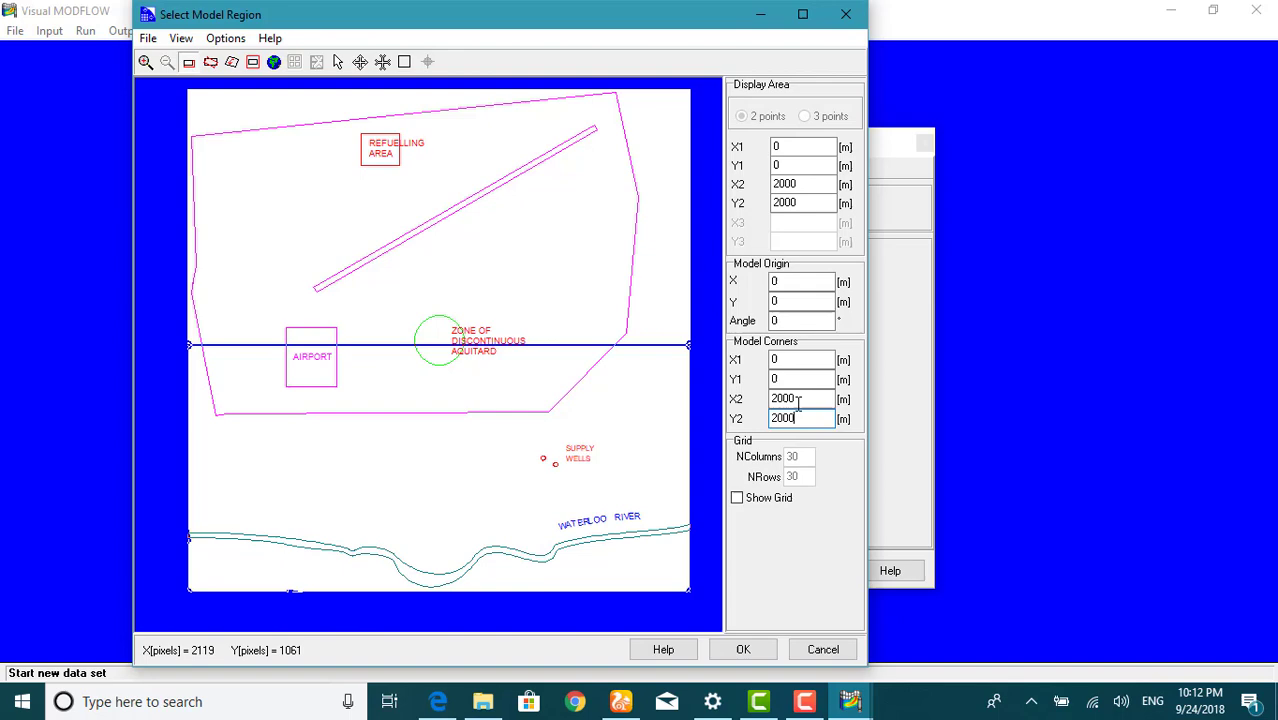
click(798, 399)
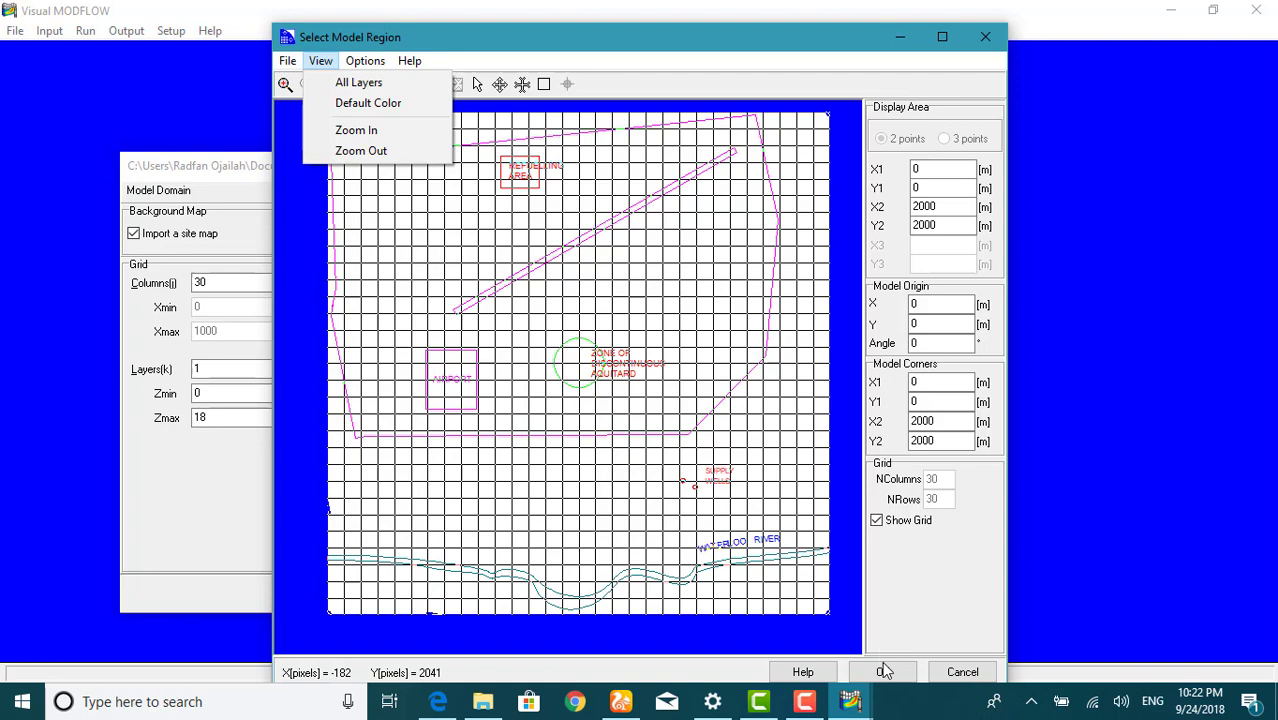
- Accept the model region and confirm the file attributes to create the gridded model
click(884, 671)
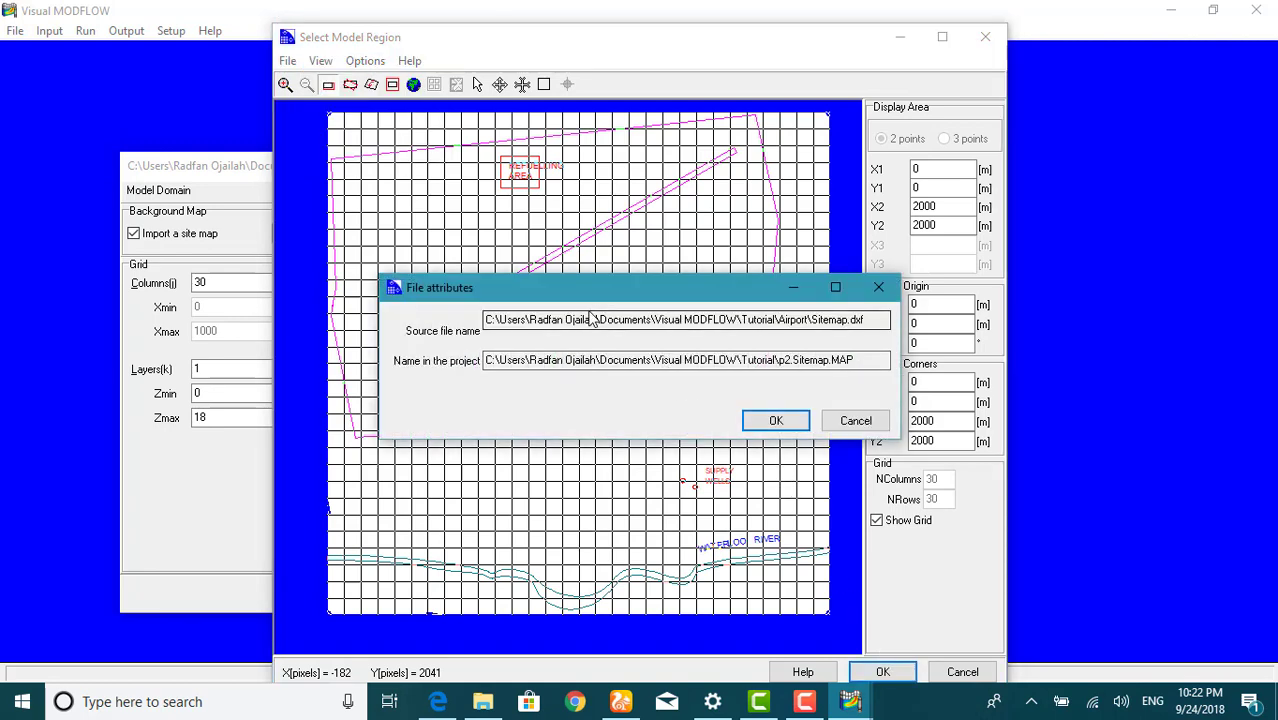
drag(579, 293, 535, 290)
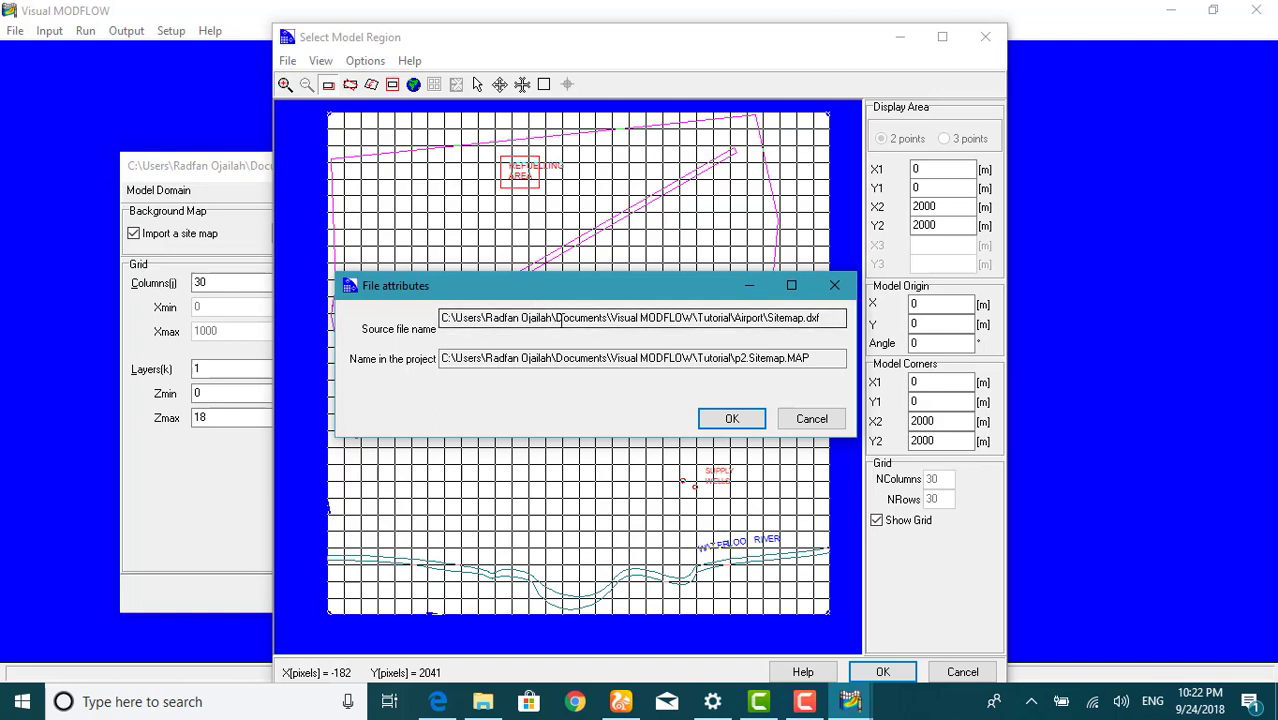
click(730, 419)
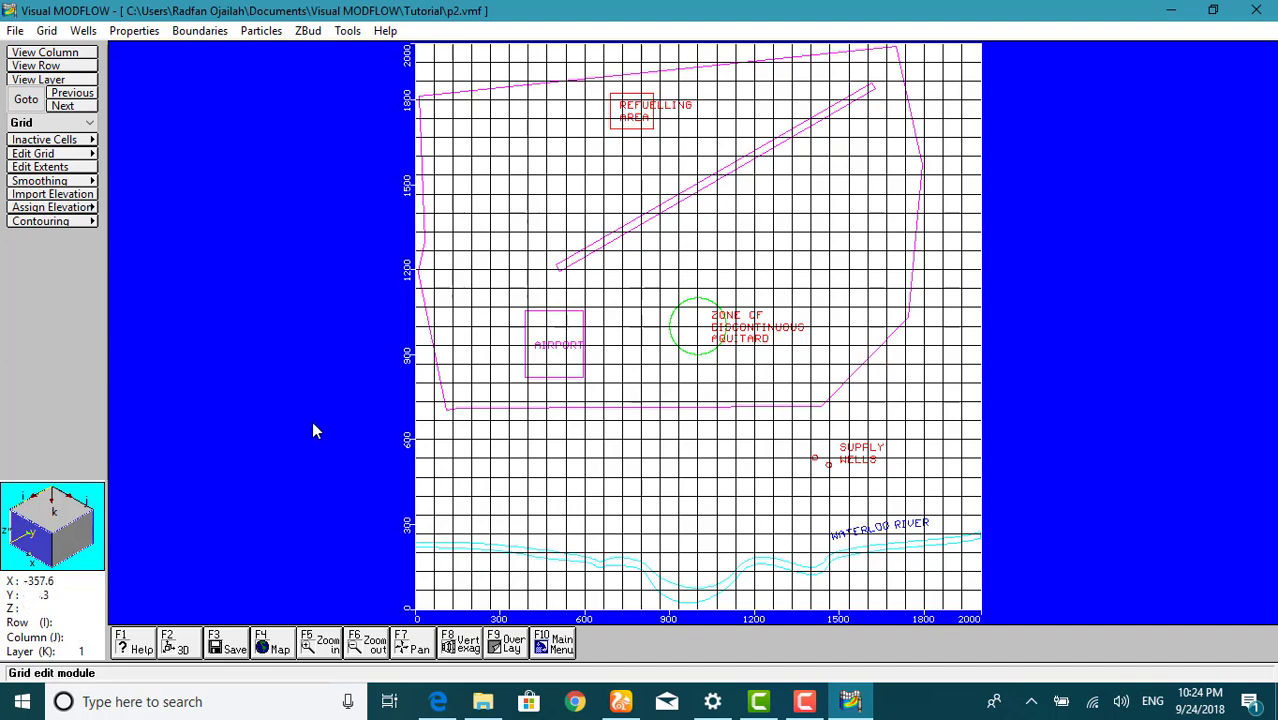
- Import Airport.AirPhoto.bmp as a graphic-file background map via F4
key(F4)
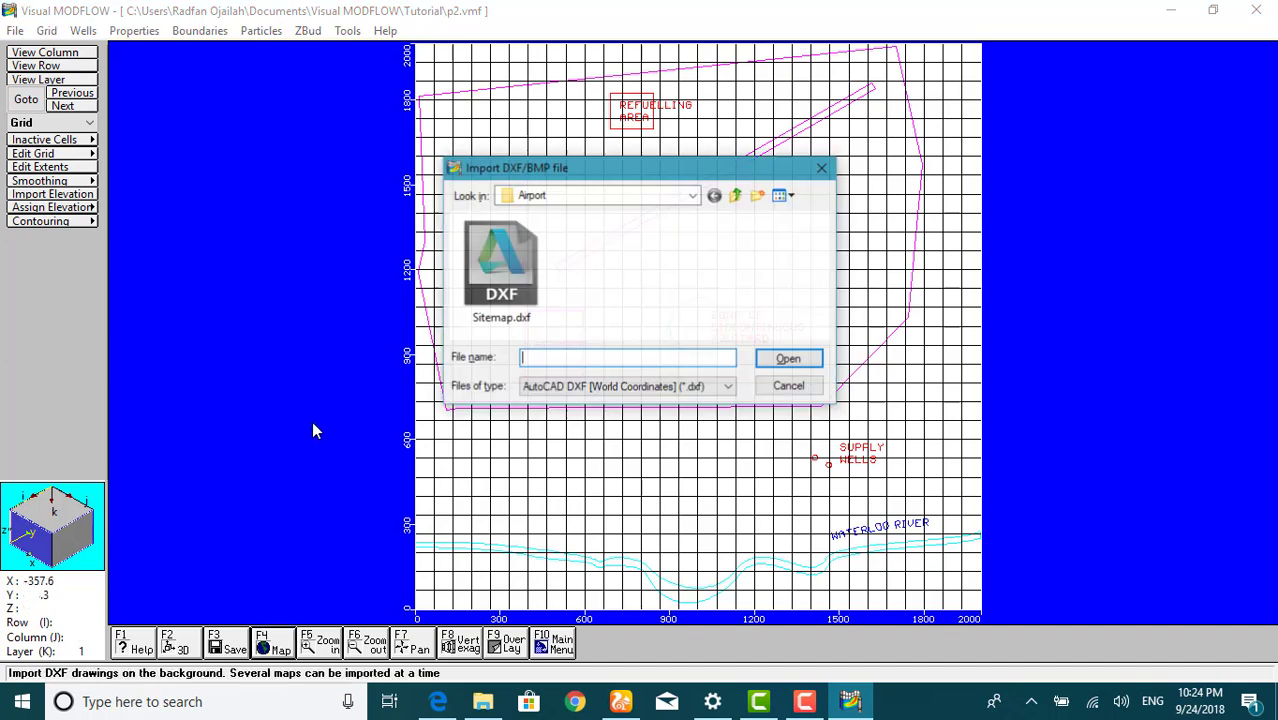
click(704, 387)
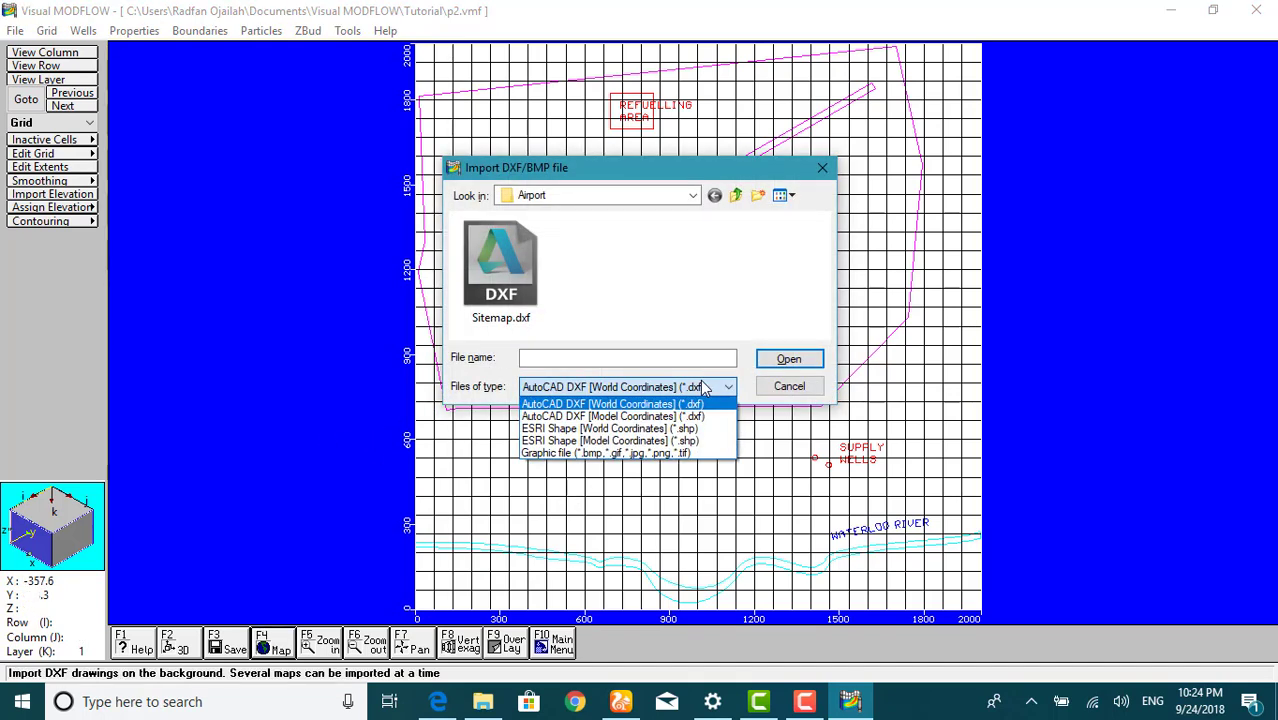
click(645, 453)
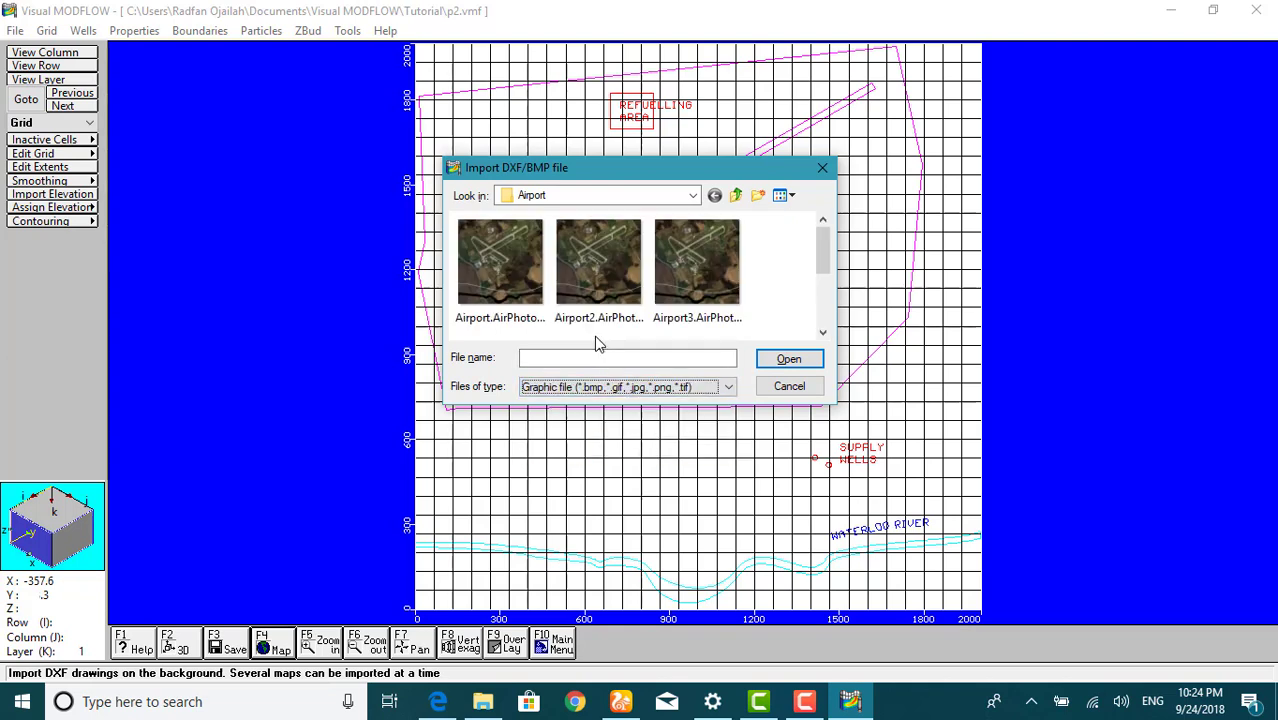
click(491, 317)
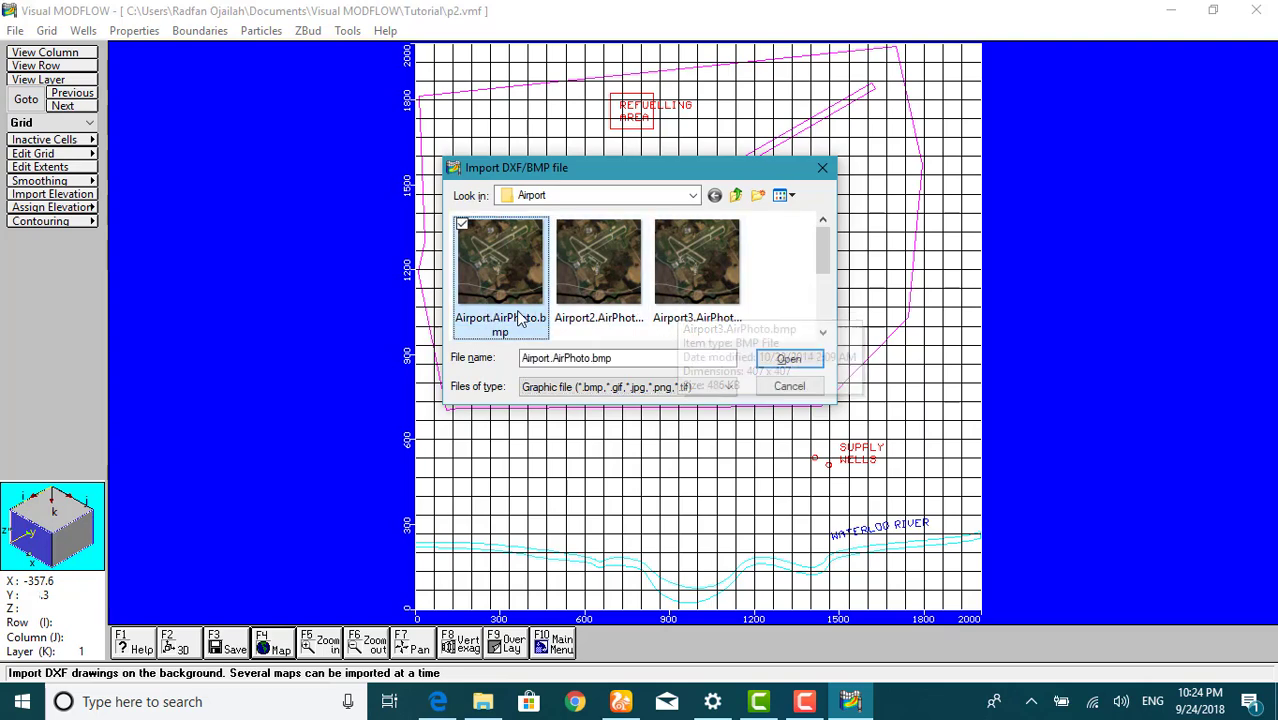
click(787, 359)
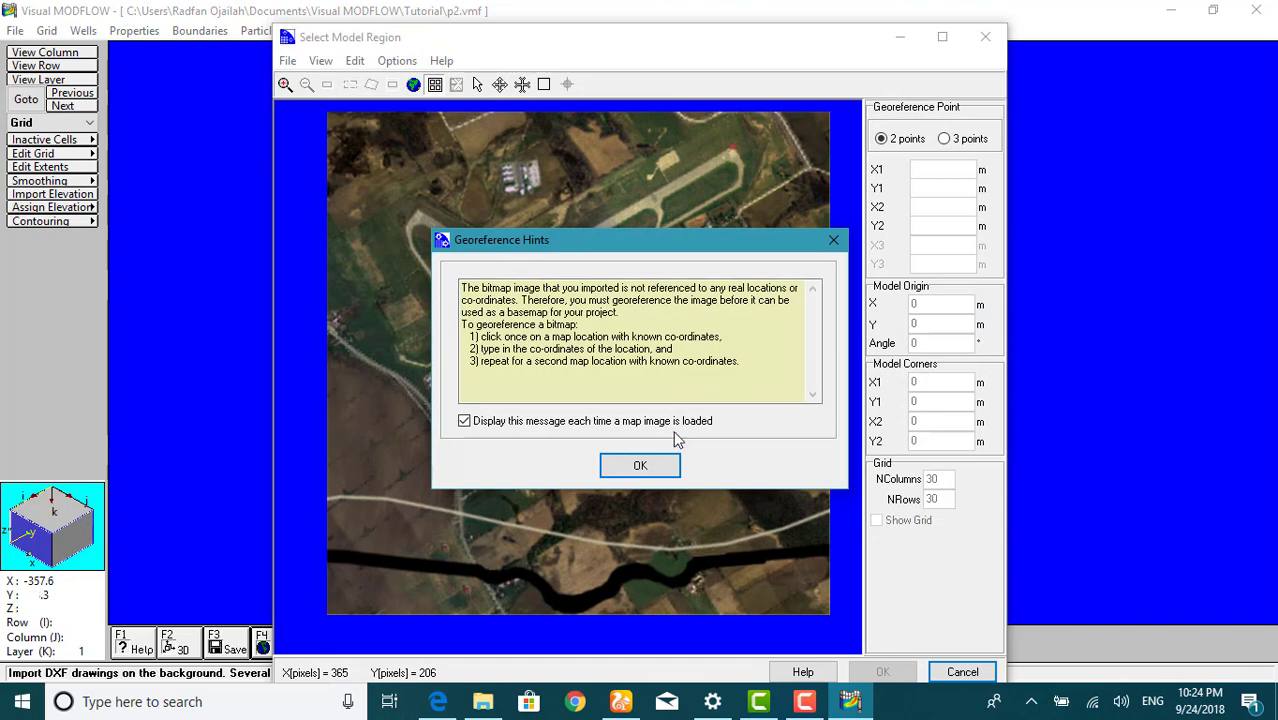
- Close the Georeference Hints dialog, leaving the Airport aerial photo ready for reference points
click(640, 466)
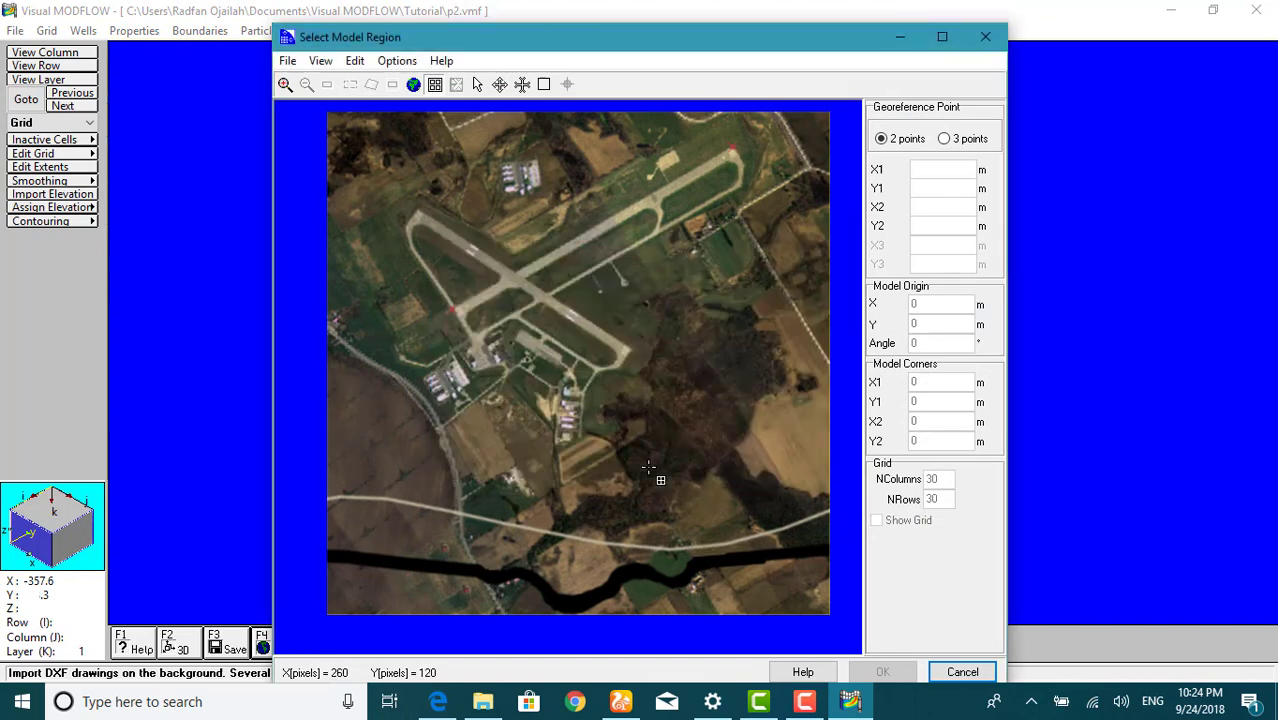